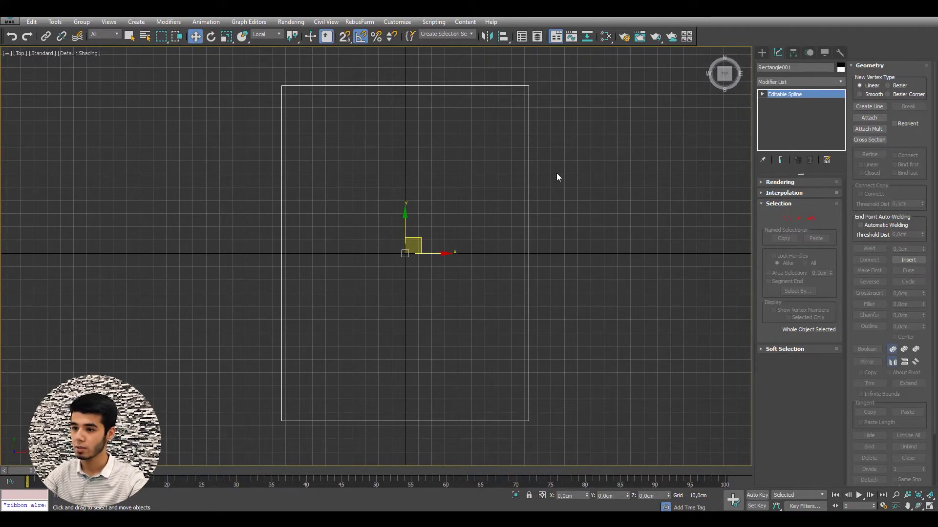
Select Rectangle001 and enter Vertex sub-object mode with no vertices selected
click(574, 164)
key(ctrl+z)
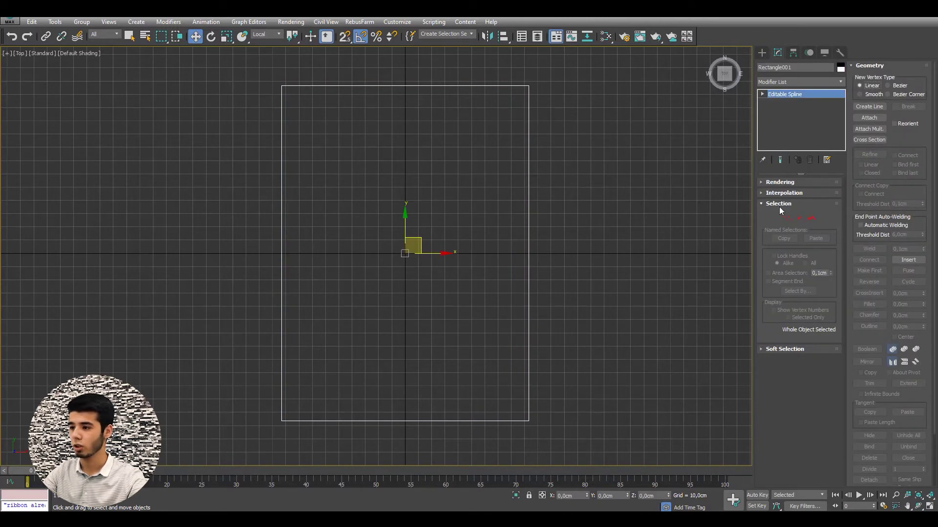
click(788, 218)
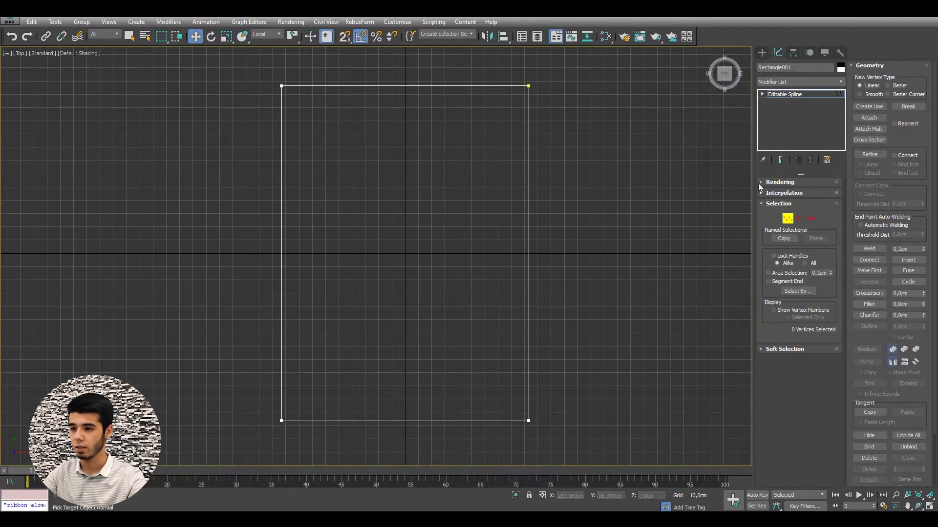
click(869, 154)
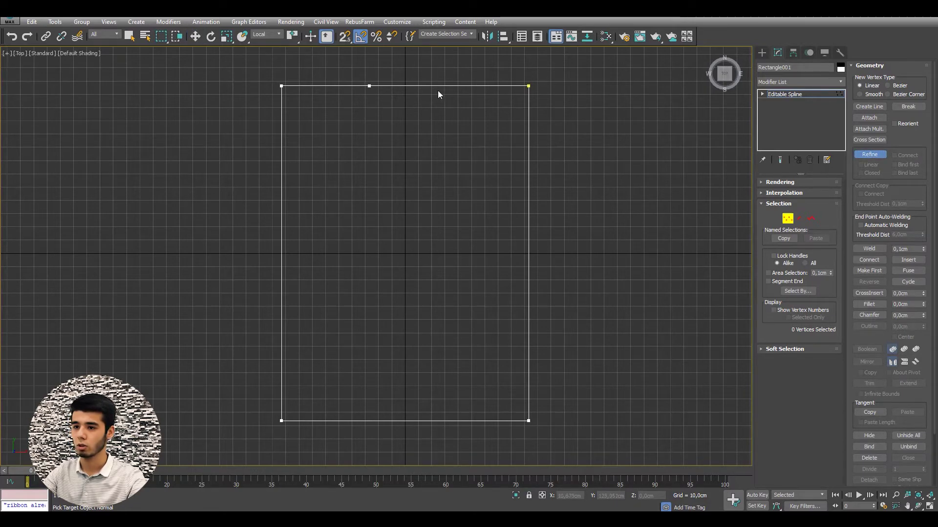
click(470, 85)
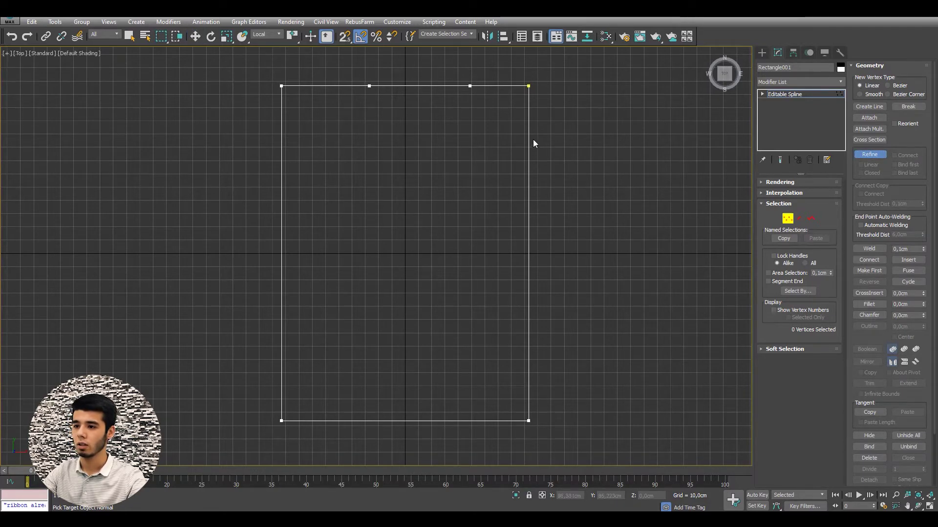
click(528, 139)
click(529, 171)
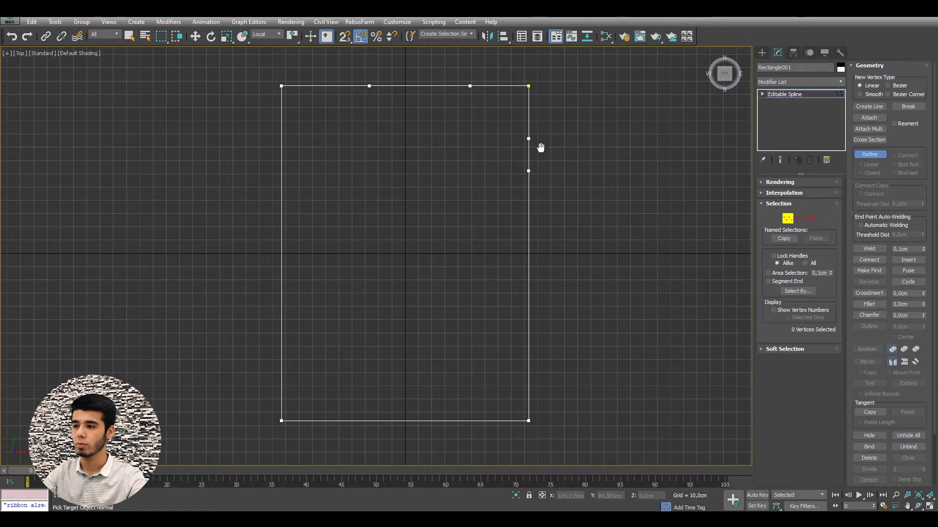
mouse_move(536, 128)
middle_down()
mouse_move(514, 179)
mouse_move(455, 163)
mouse_move(486, 180)
middle_up()
key(w)
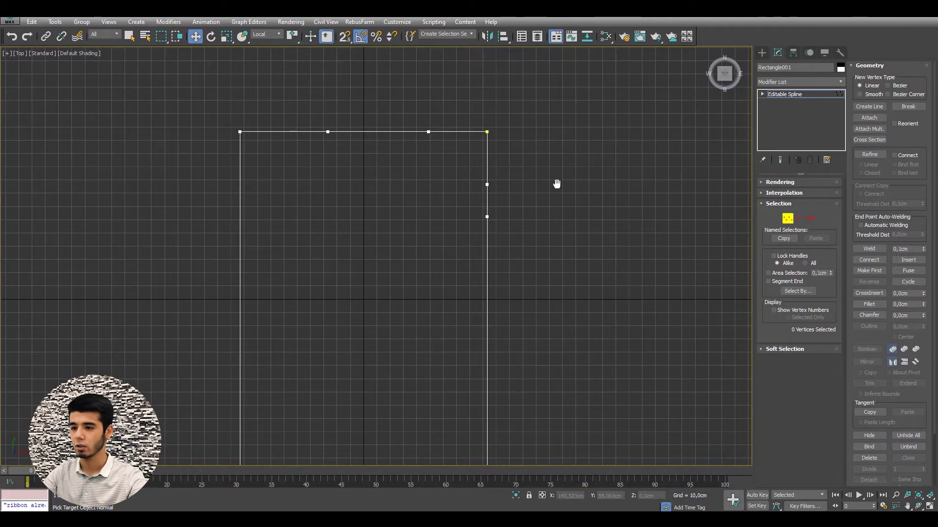
scroll(499, 191, up, 2)
mouse_move(556, 219)
mouse_down()
mouse_move(586, 130)
mouse_move(594, 146)
mouse_up()
drag(470, 217, 653, 293)
scroll(604, 215, down, 4)
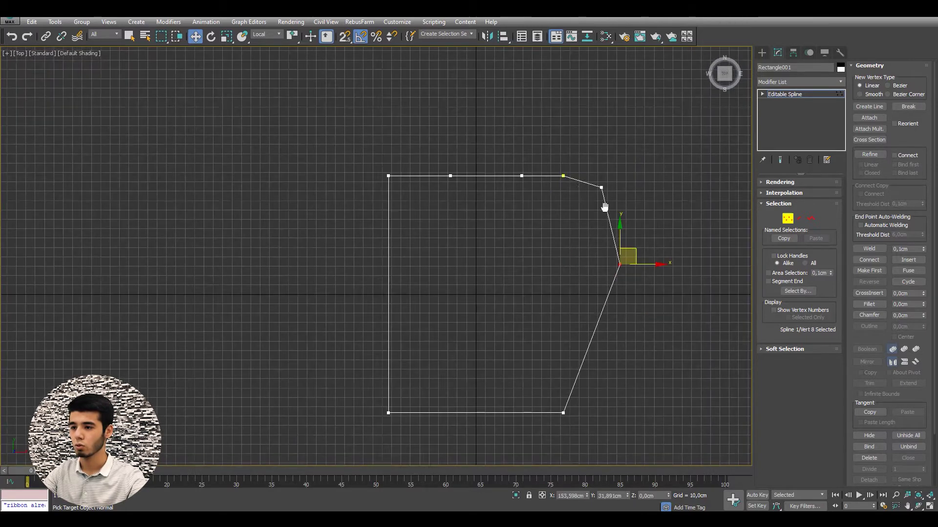
scroll(570, 208, up, 4)
click(507, 183)
click(470, 143)
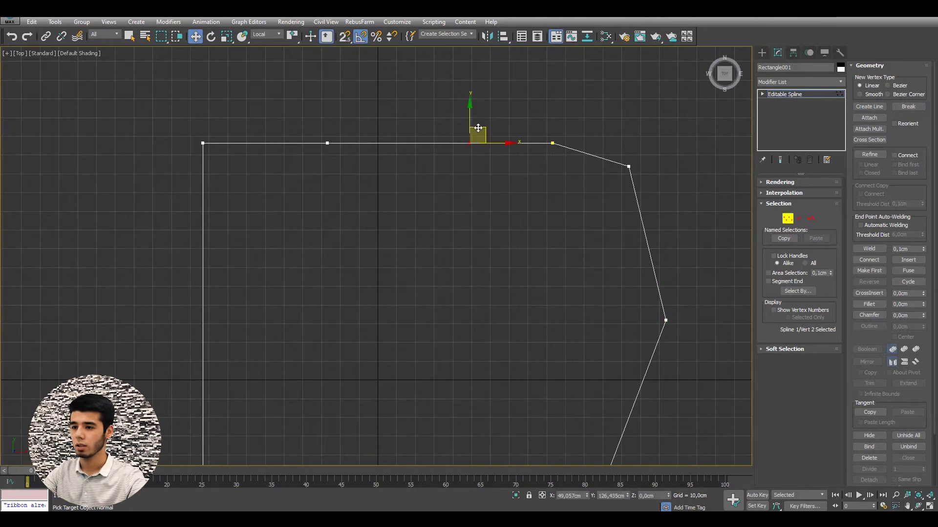
drag(478, 127, 464, 226)
middle_drag(486, 208, 521, 184)
key(ctrl+z)
key(ctrl+z)
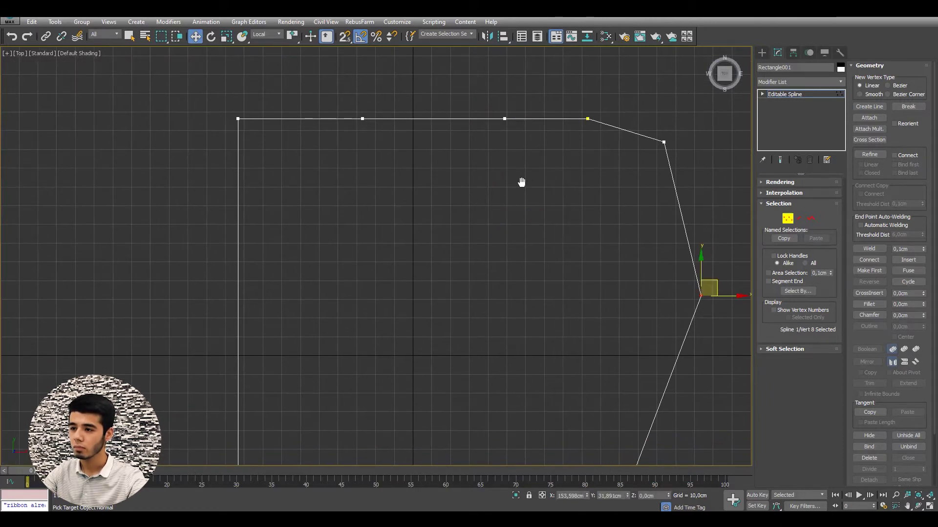
key(ctrl+z)
key(ctrl+z)
key(ctrl+z)
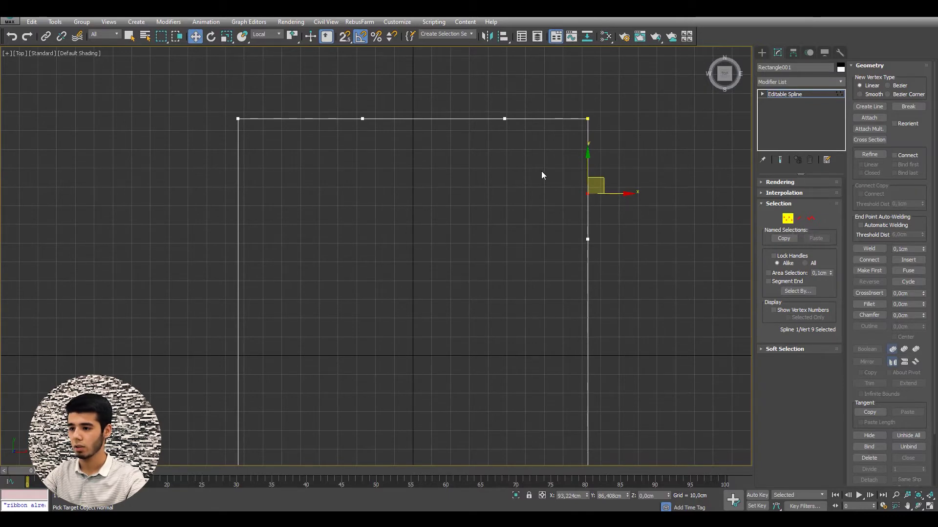
drag(533, 164, 651, 285)
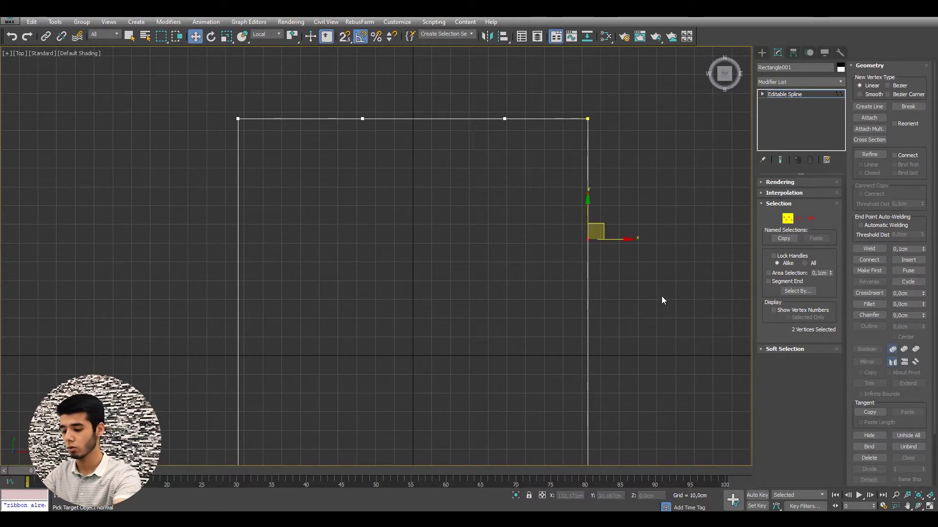
click(661, 285)
drag(463, 84, 516, 155)
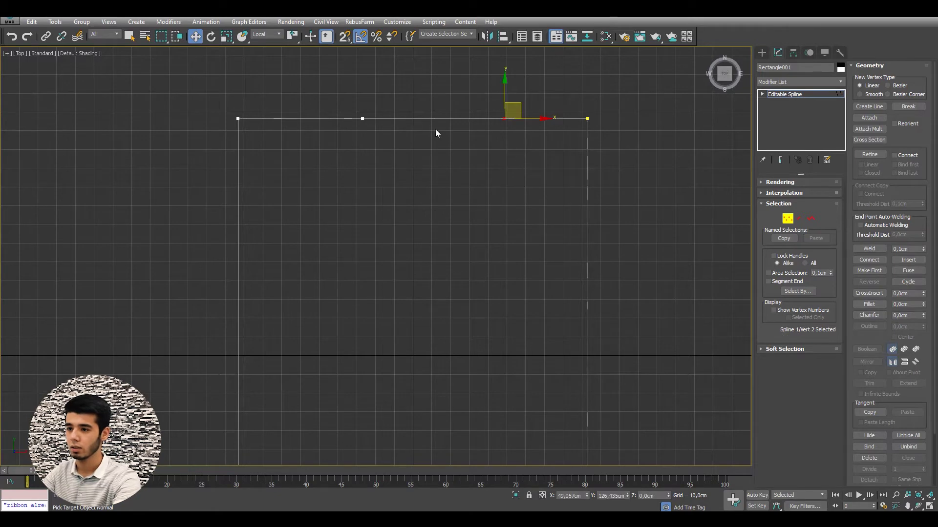
key(Delete)
middle_drag(414, 143, 420, 144)
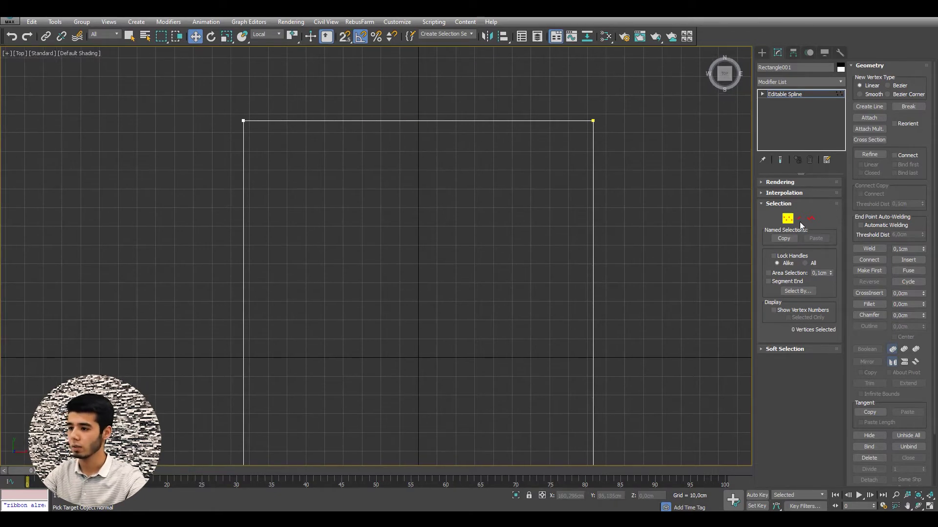
Exit vertex editing and draw a second rectangle above the first
click(784, 94)
click(760, 53)
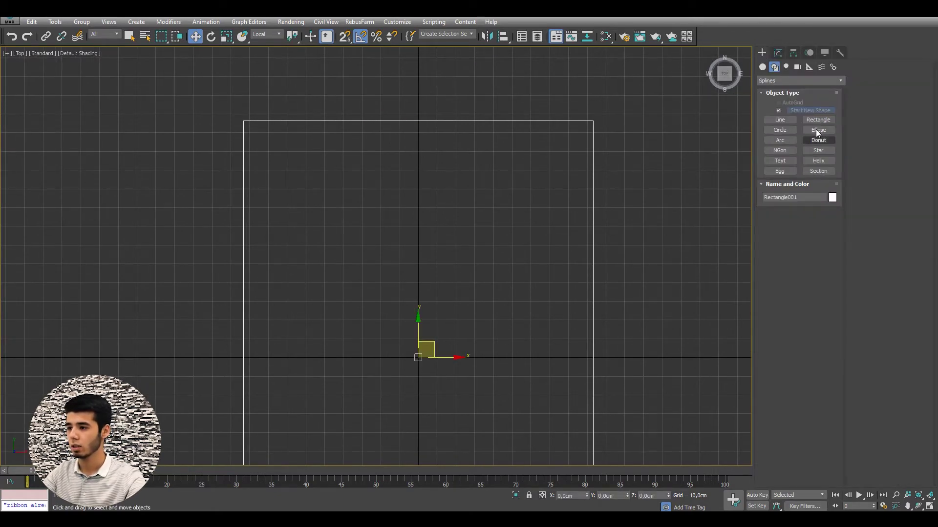
middle_drag(490, 140, 528, 252)
mouse_move(349, 138)
mouse_down()
mouse_move(414, 212)
mouse_move(448, 215)
mouse_up()
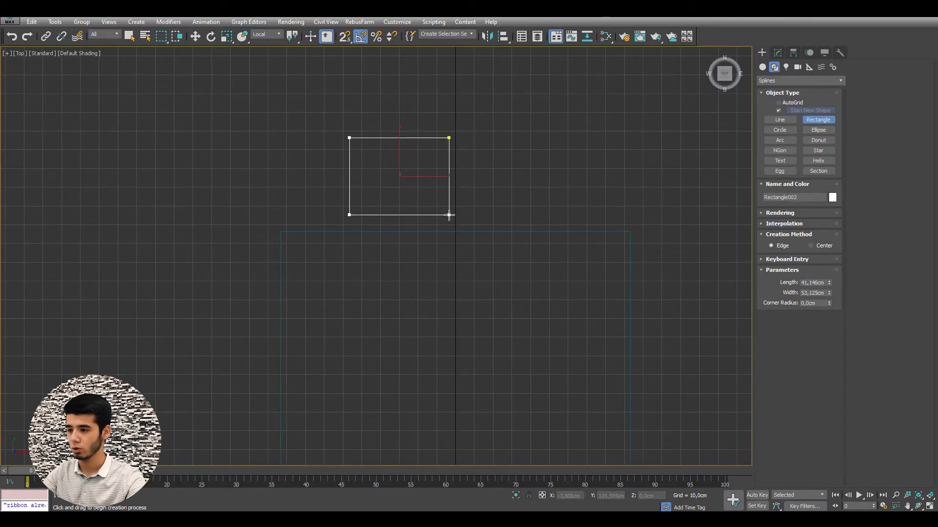
Set the new rectangle's width to 50 cm
drag(829, 292, 828, 295)
scroll(482, 207, down, 4)
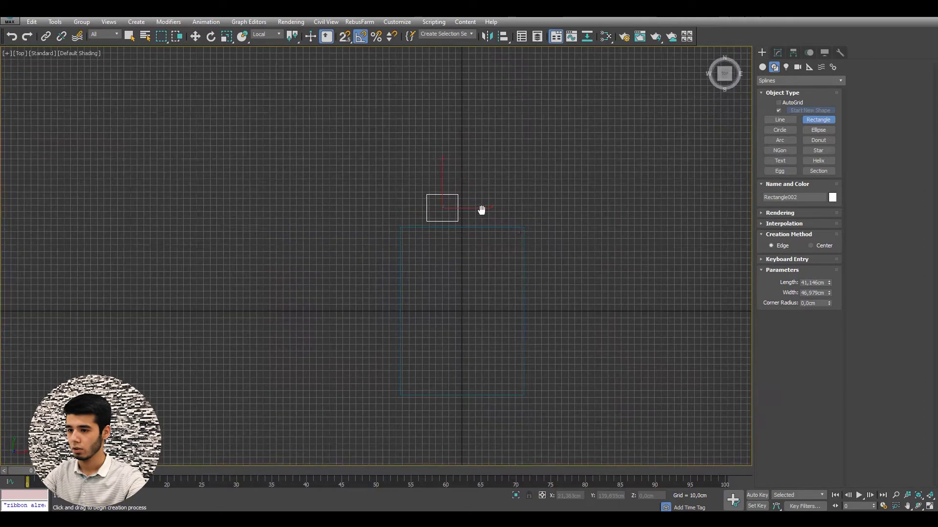
scroll(518, 218, up, 2)
scroll(519, 218, up, 2)
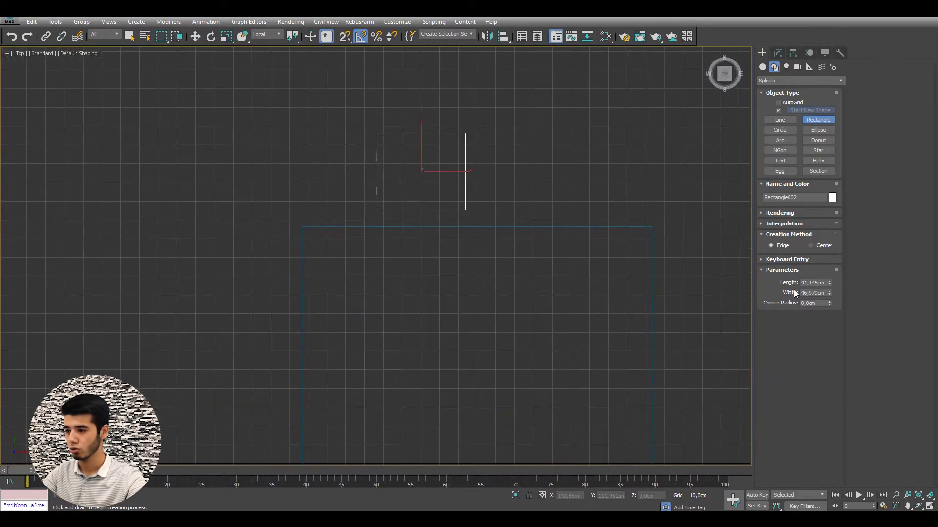
text(50)
key(Return)
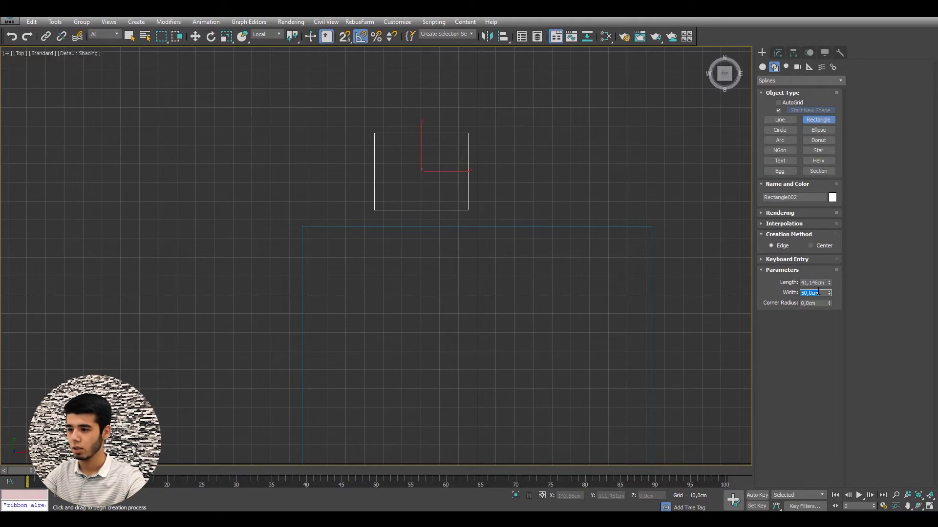
Turn on snaps and move Rectangle002 onto Rectangle001's top edge
key(w)
middle_drag(444, 153, 493, 142)
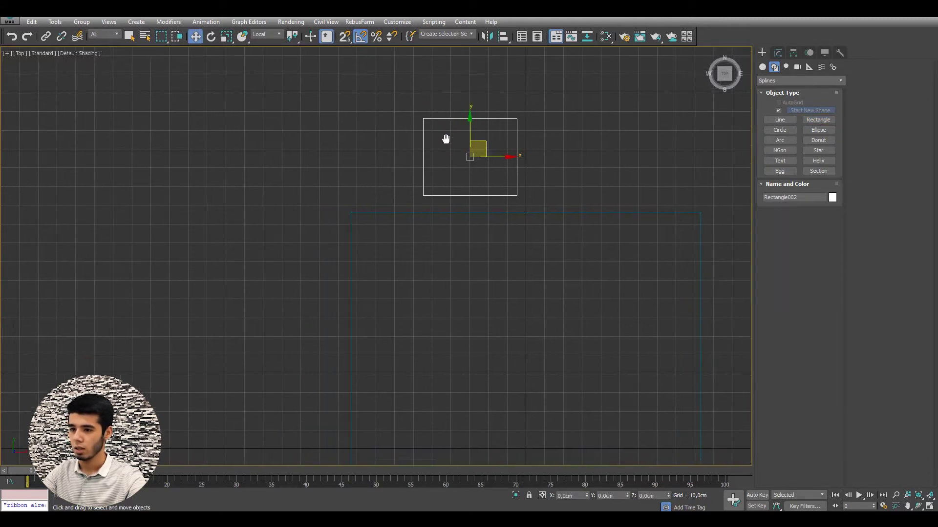
scroll(485, 169, up, 2)
drag(518, 105, 518, 100)
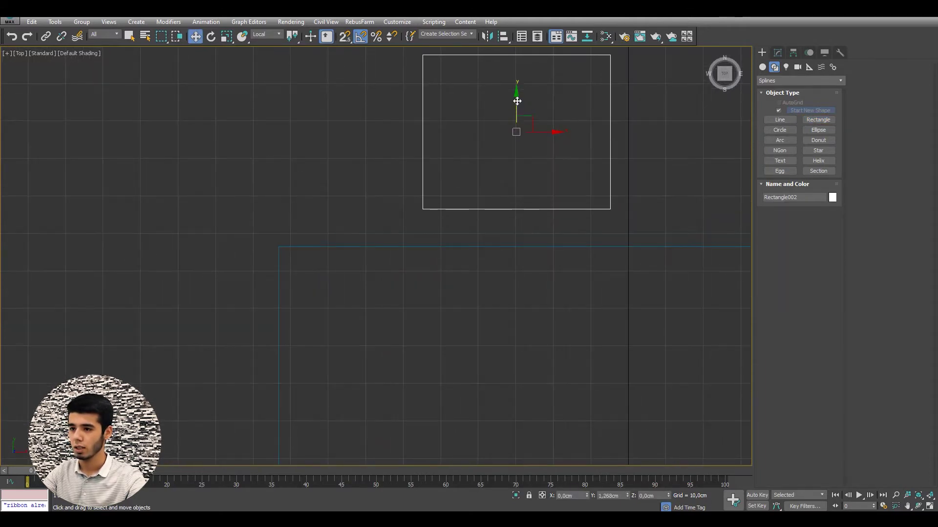
key(s)
mouse_move(423, 209)
mouse_down()
mouse_move(284, 245)
mouse_move(429, 236)
mouse_up()
middle_drag(429, 236, 391, 219)
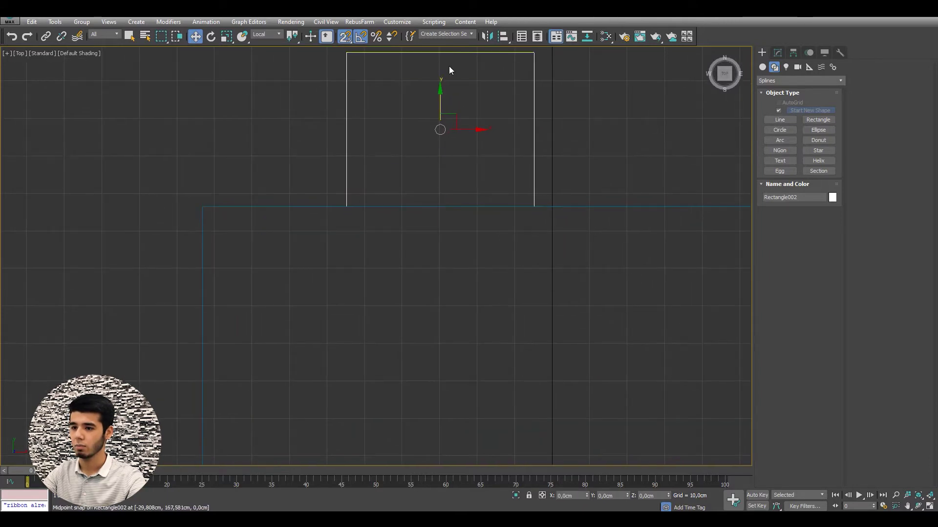
Convert Rectangle001 to an editable spline and enter Vertex level
click(344, 254)
scroll(342, 230, down, 5)
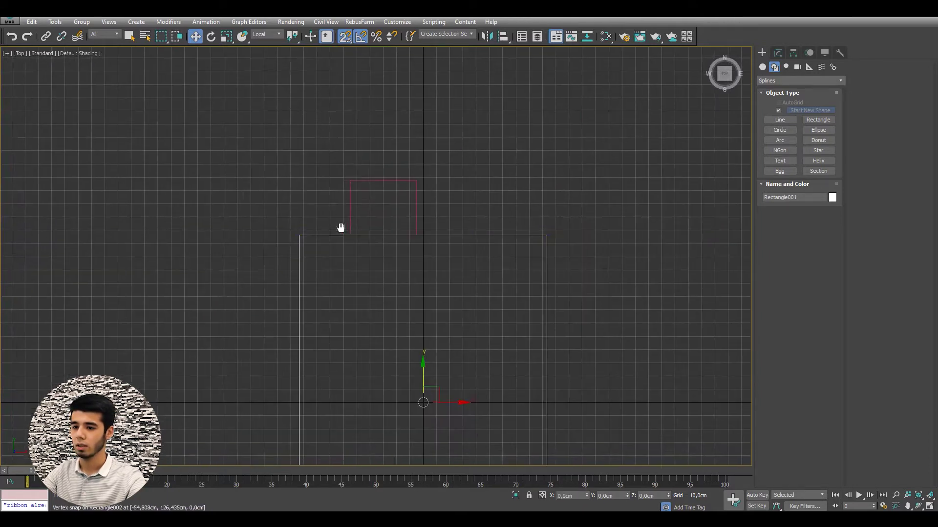
middle_drag(338, 225, 369, 154)
scroll(357, 149, up, 3)
right_click(369, 154)
click(489, 266)
click(787, 218)
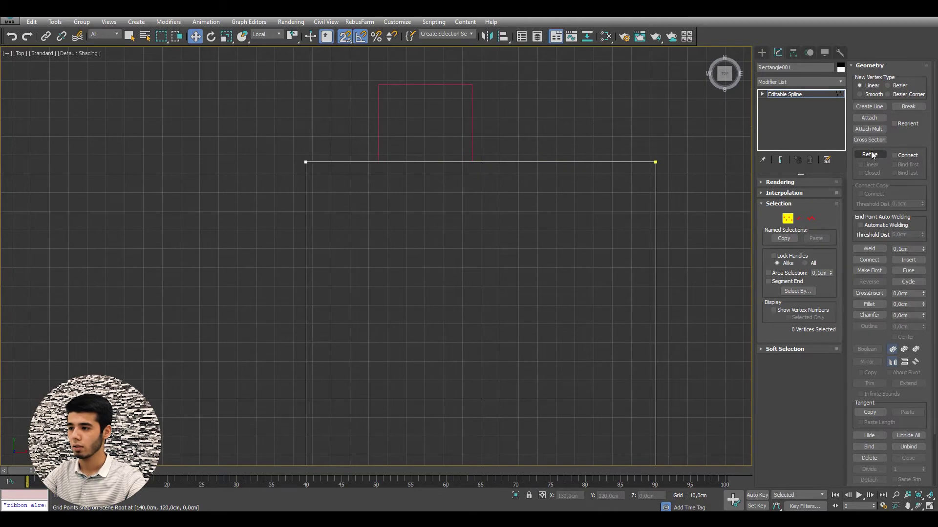
Refine two new vertices onto Rectangle001's top edge at Rectangle002's corners
click(870, 154)
scroll(381, 157, up, 3)
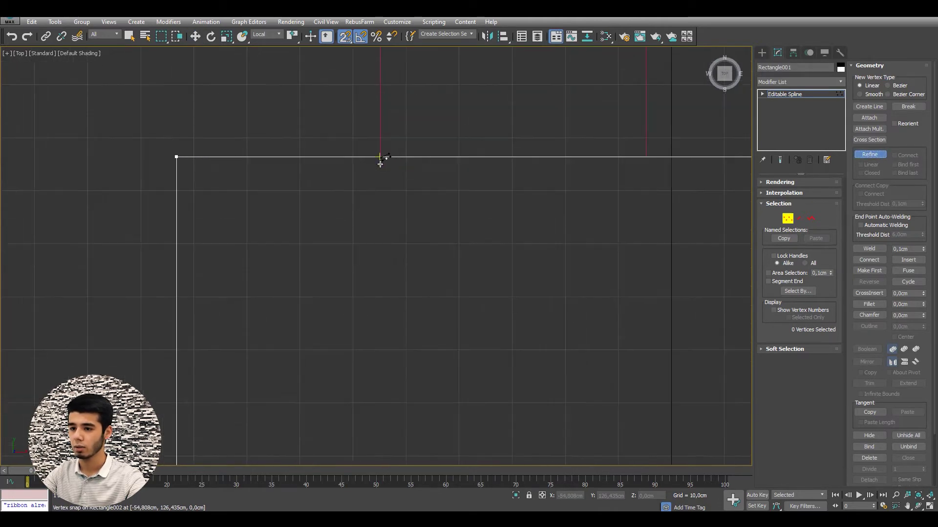
click(380, 157)
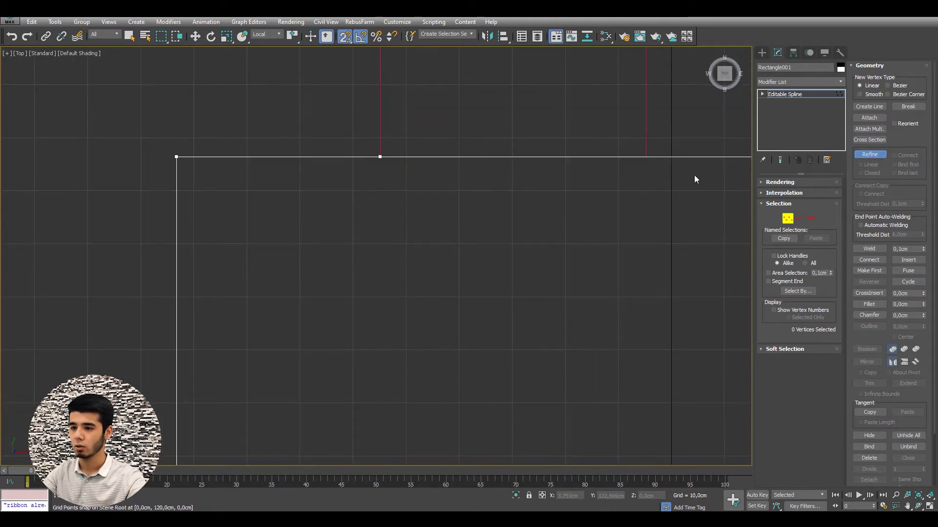
click(644, 158)
scroll(411, 205, down, 3)
right_click(450, 177)
middle_drag(450, 177, 419, 195)
scroll(436, 160, up, 2)
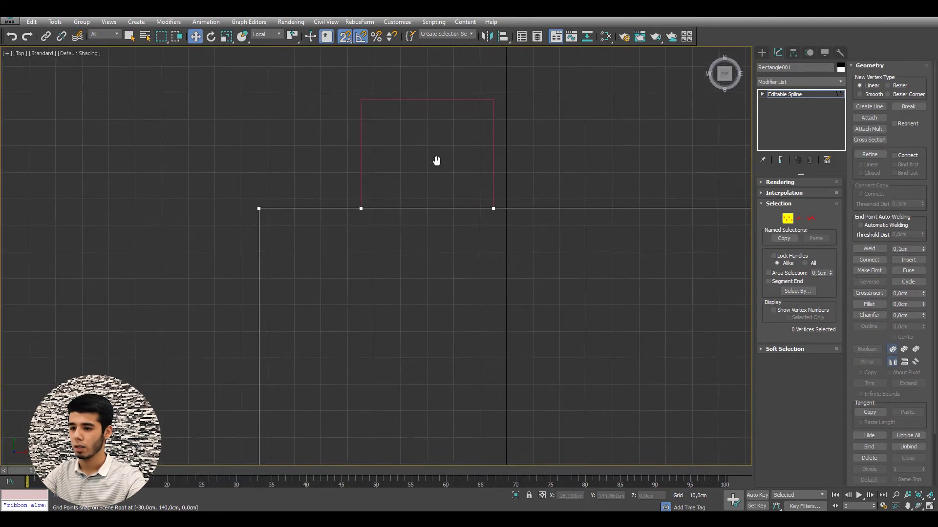
Delete the top-edge segment between the new vertices, then exit Segment mode
click(799, 218)
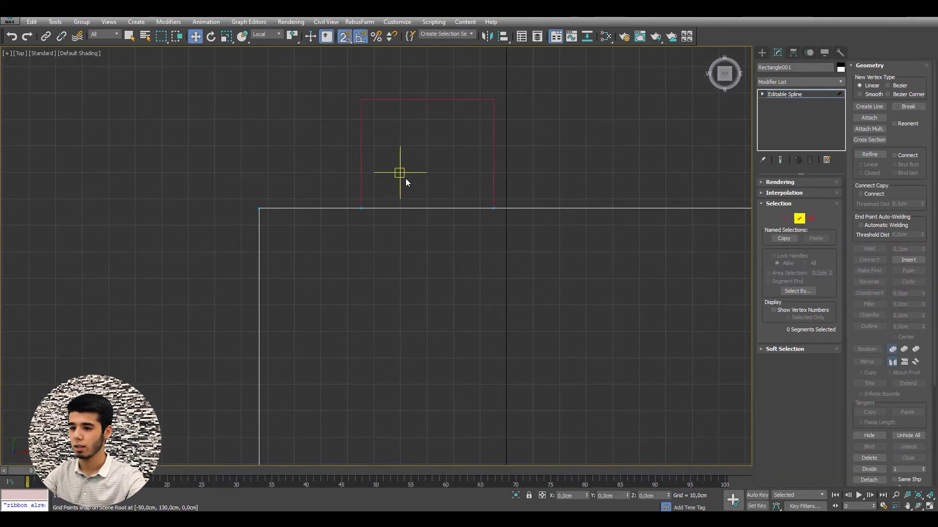
drag(405, 181, 395, 254)
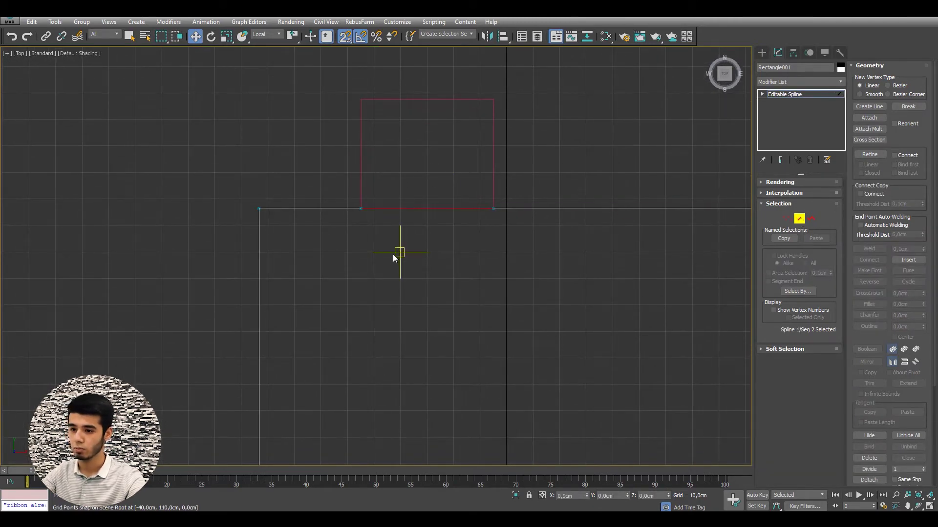
click(393, 254)
middle_drag(412, 193, 407, 207)
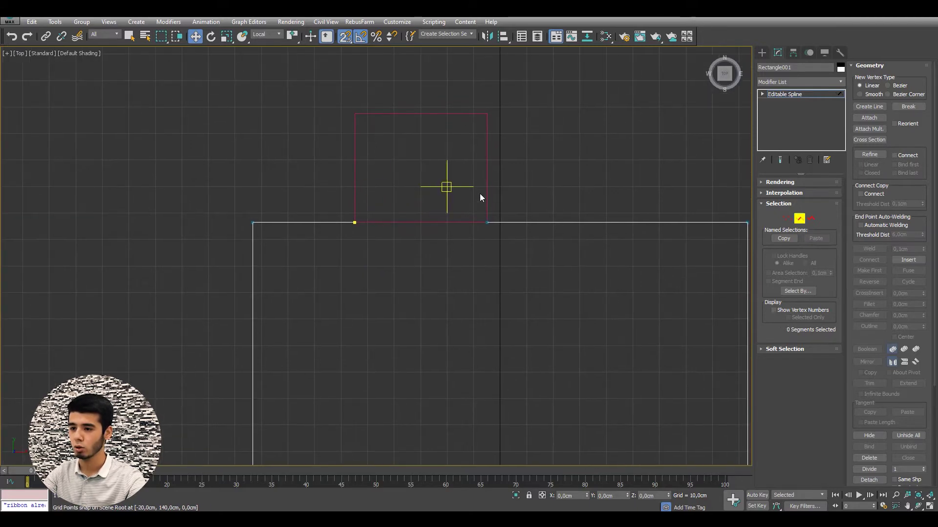
click(799, 220)
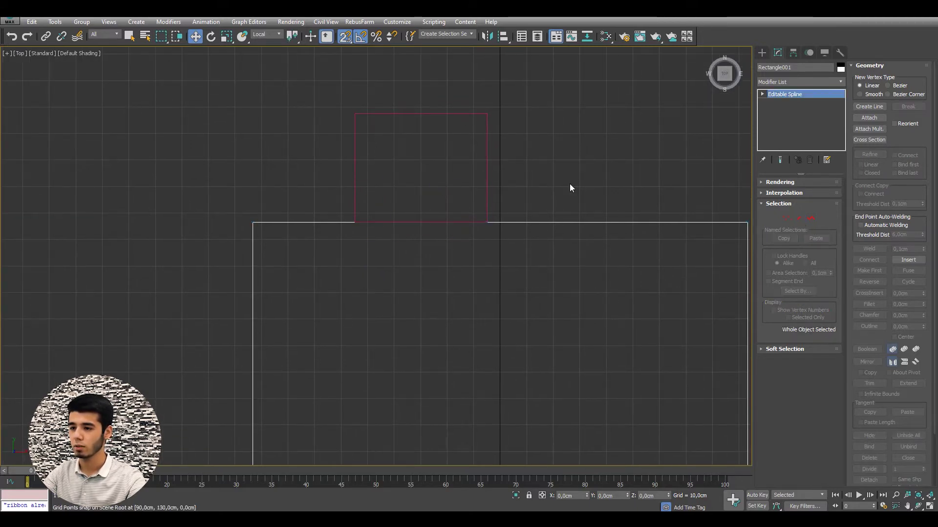
Select and delete the small rectangle Rectangle002
drag(428, 127, 344, 89)
middle_drag(435, 144, 430, 157)
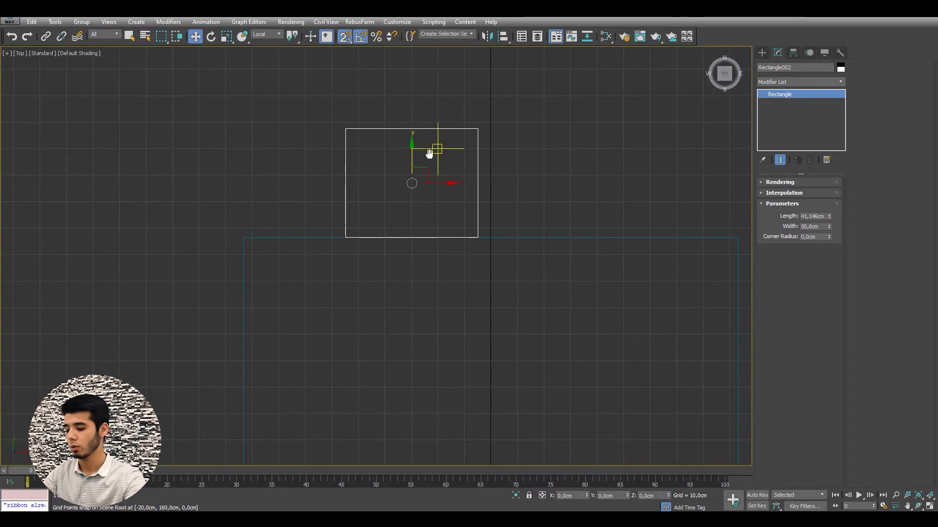
key(Delete)
scroll(461, 265, down, 3)
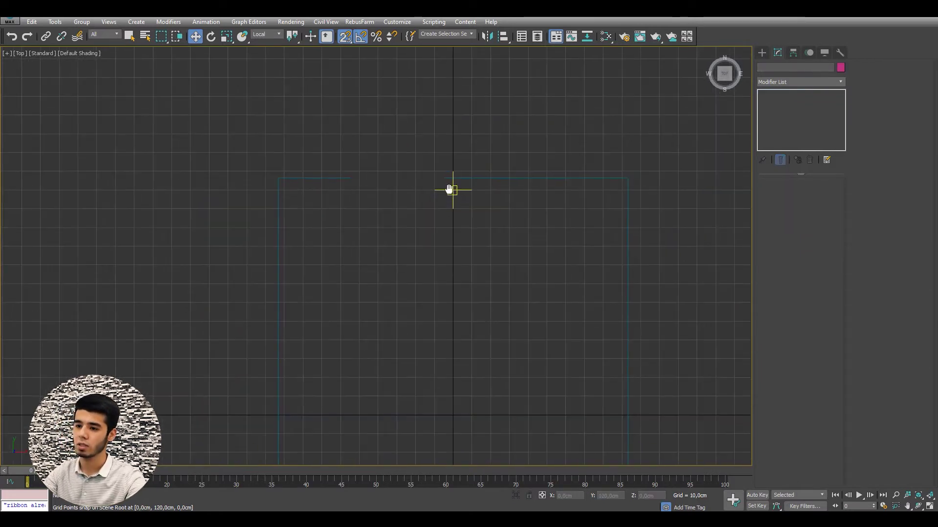
mouse_move(448, 195)
middle_down()
mouse_move(407, 130)
mouse_move(414, 134)
middle_up()
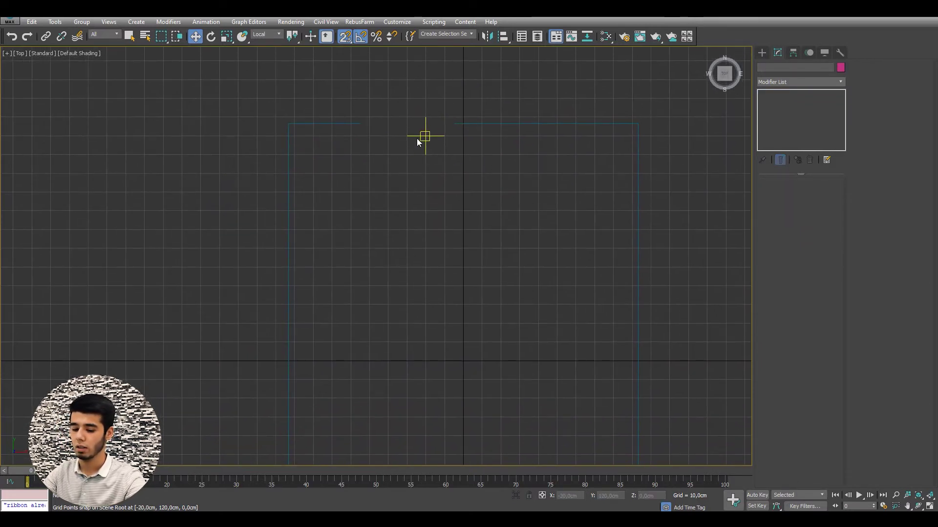
Hide the viewport grid, reframe the Top view, and select Rectangle001
key(g)
scroll(644, 235, down, 3)
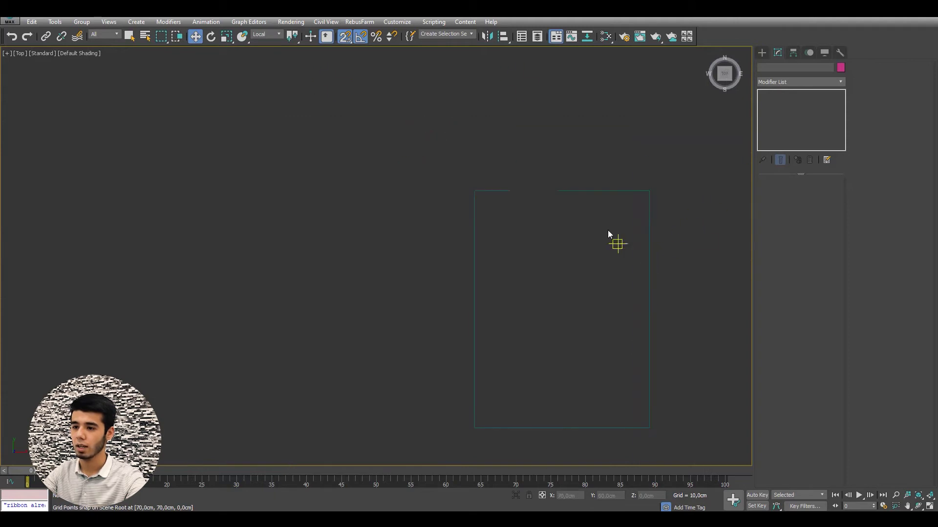
middle_drag(608, 234, 500, 184)
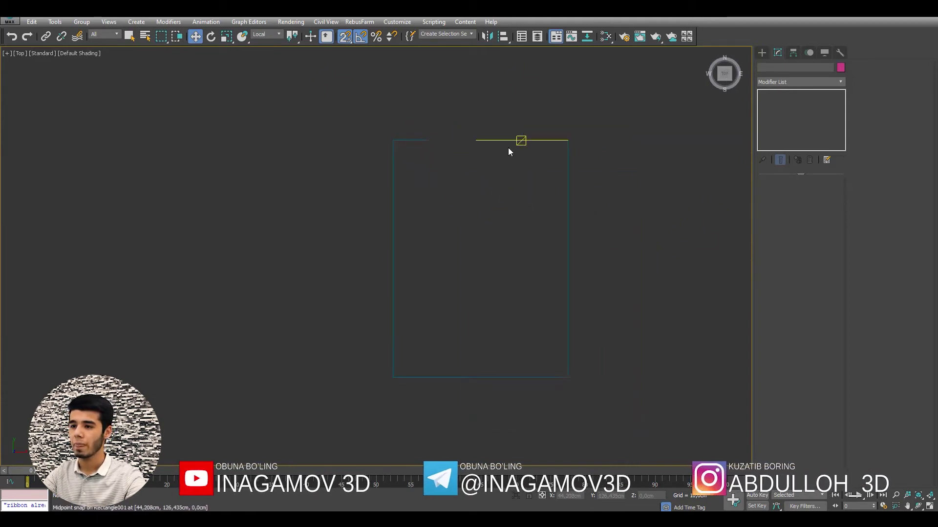
middle_drag(508, 148, 477, 135)
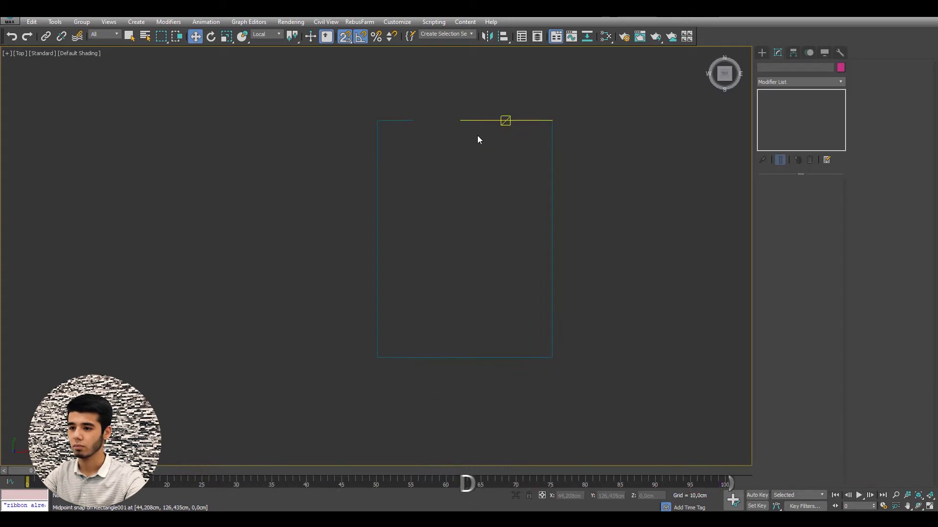
scroll(476, 136, up, 2)
middle_drag(424, 120, 428, 69)
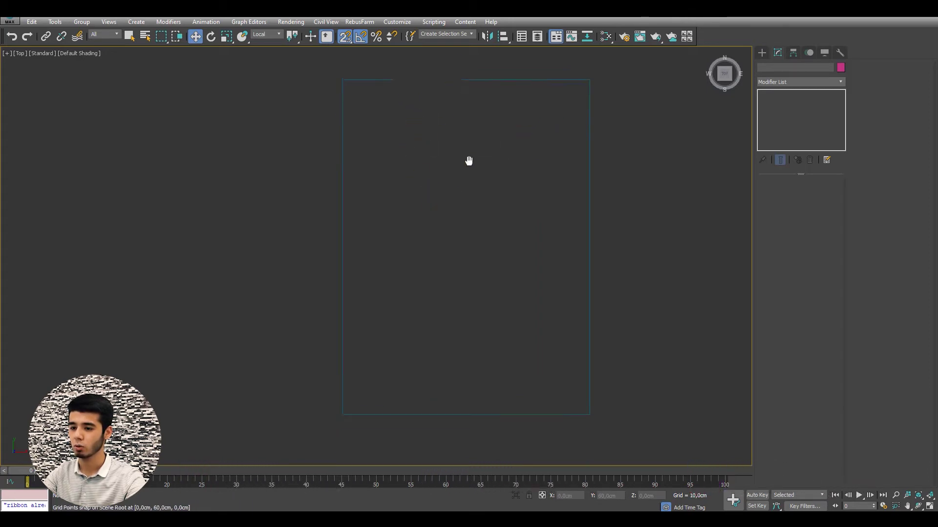
drag(622, 177, 488, 138)
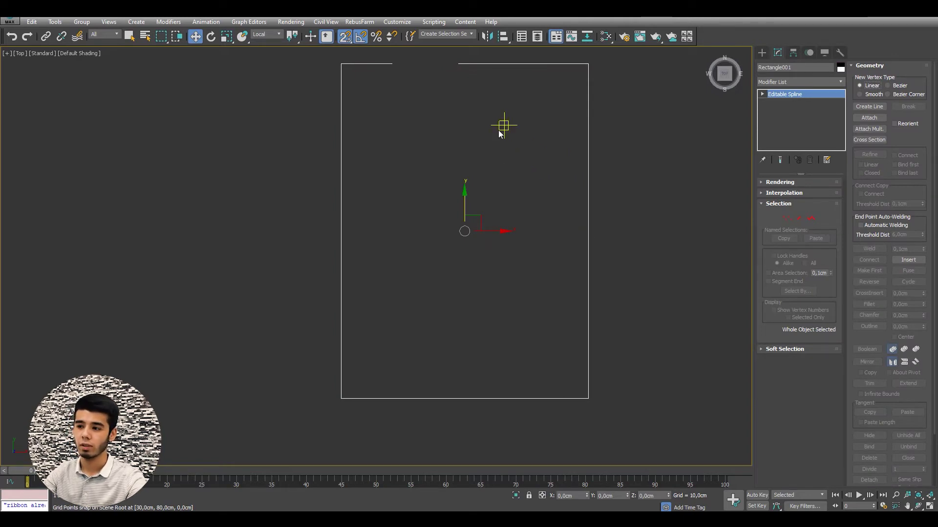
Select Rectangle001's bottom edge in Segment mode and divide it once
click(799, 219)
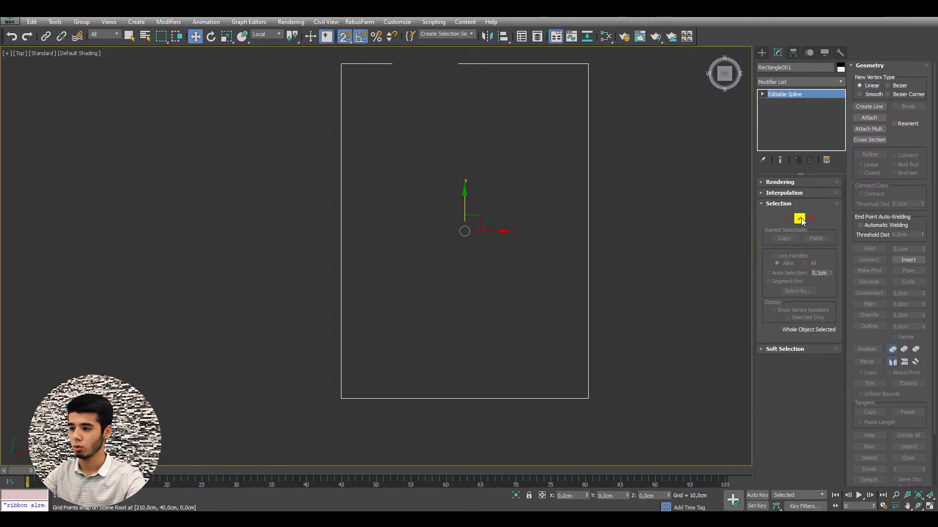
drag(503, 364, 450, 430)
middle_drag(450, 431, 429, 390)
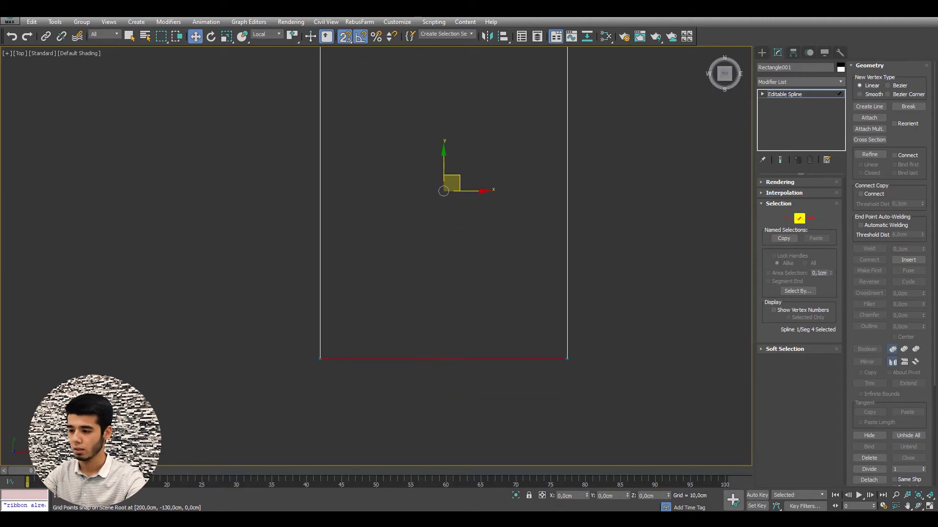
scroll(909, 341, down, 5)
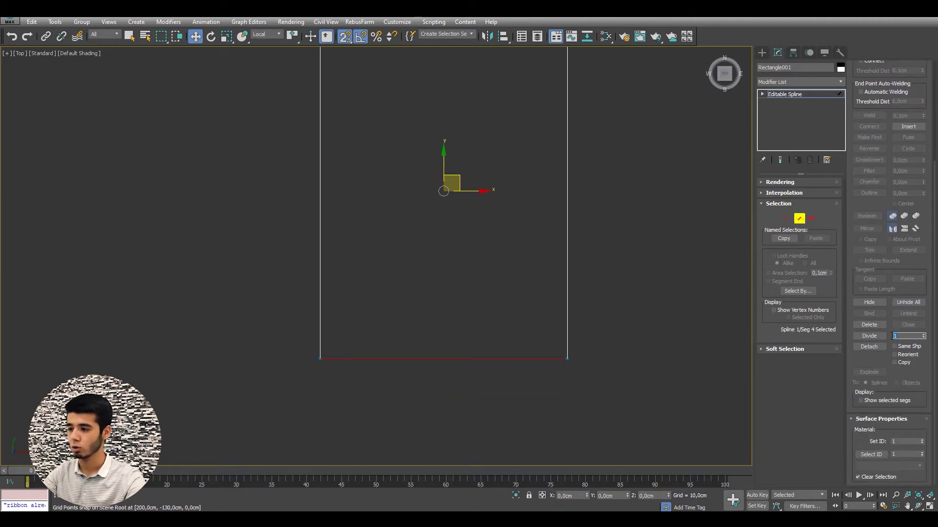
double_click(894, 336)
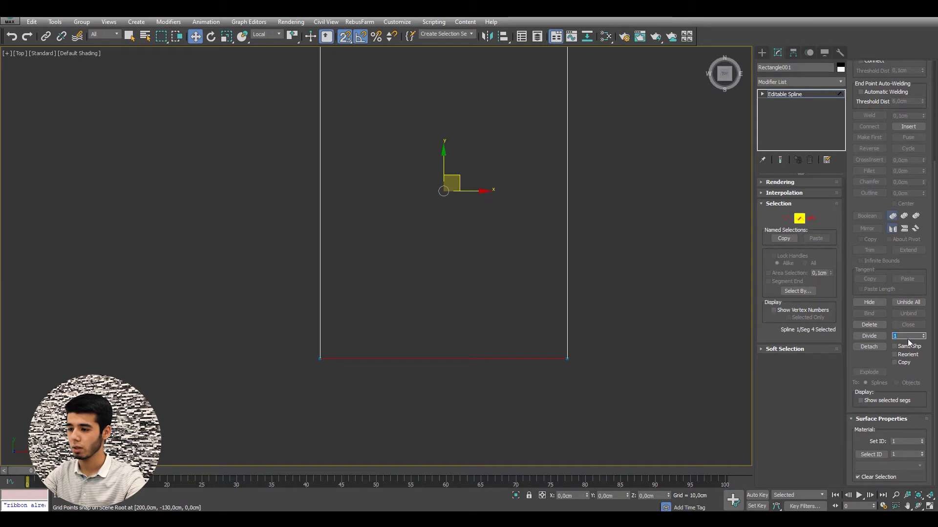
click(880, 336)
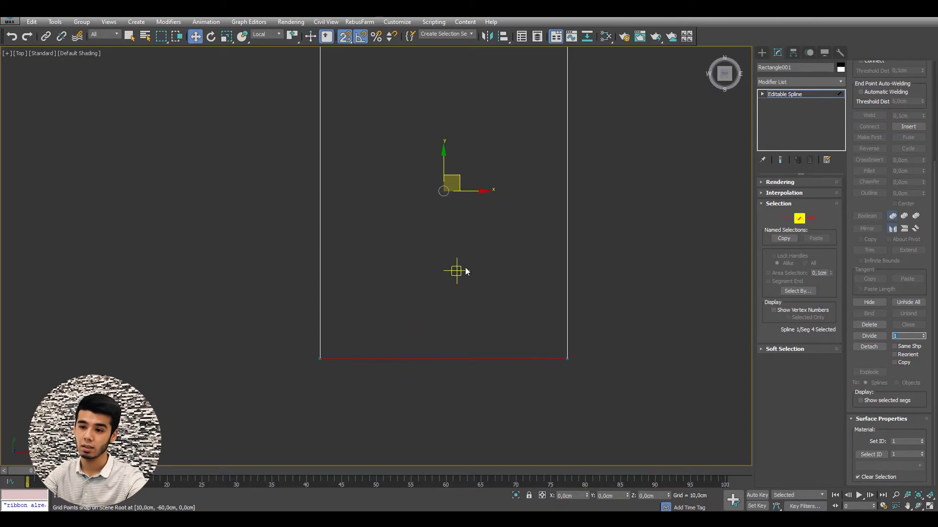
Turn snaps off and Divide the bottom edge with count 5 into six segments
middle_drag(467, 267, 450, 274)
key(s)
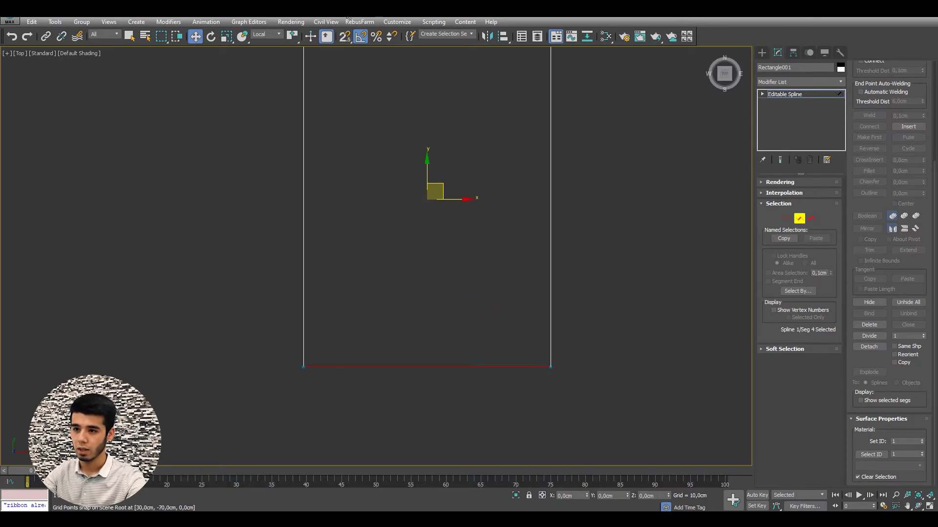
middle_drag(526, 287, 535, 258)
scroll(485, 297, up, 2)
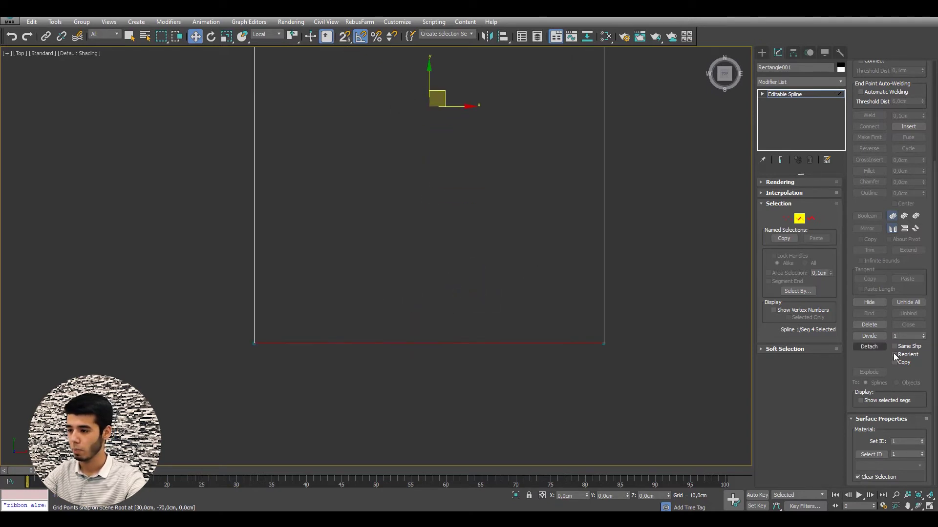
click(907, 336)
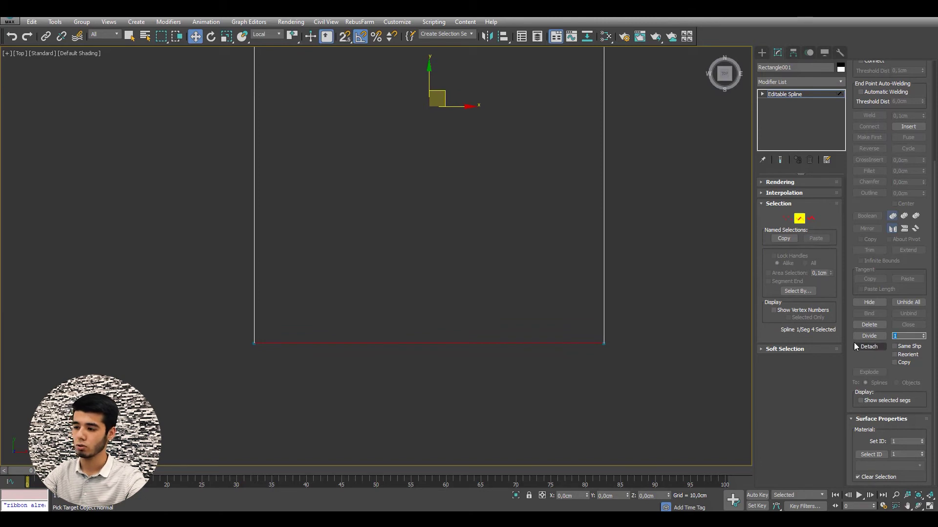
text(5)
key(Return)
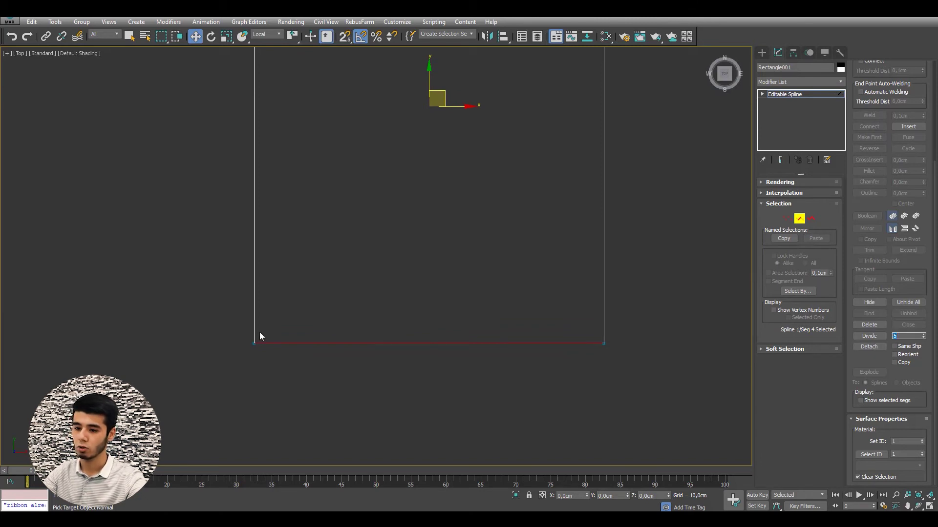
click(876, 336)
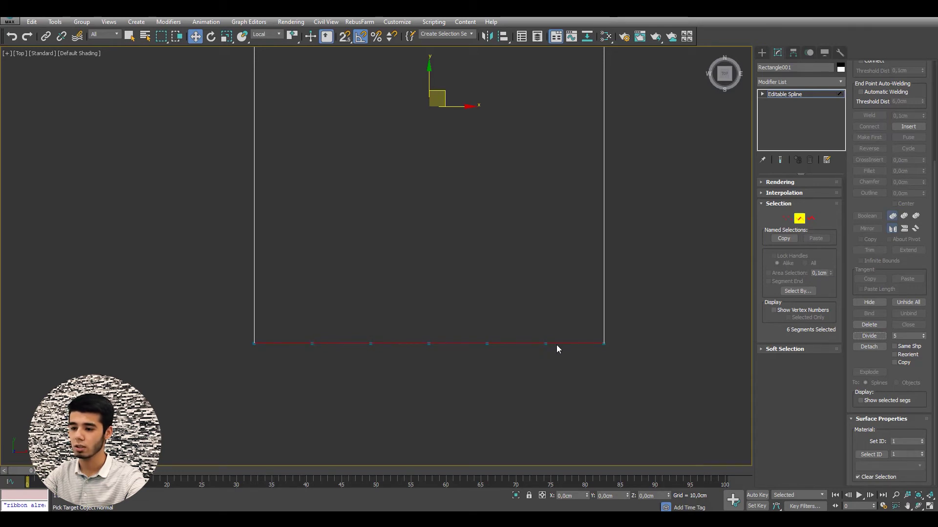
middle_drag(556, 345, 524, 330)
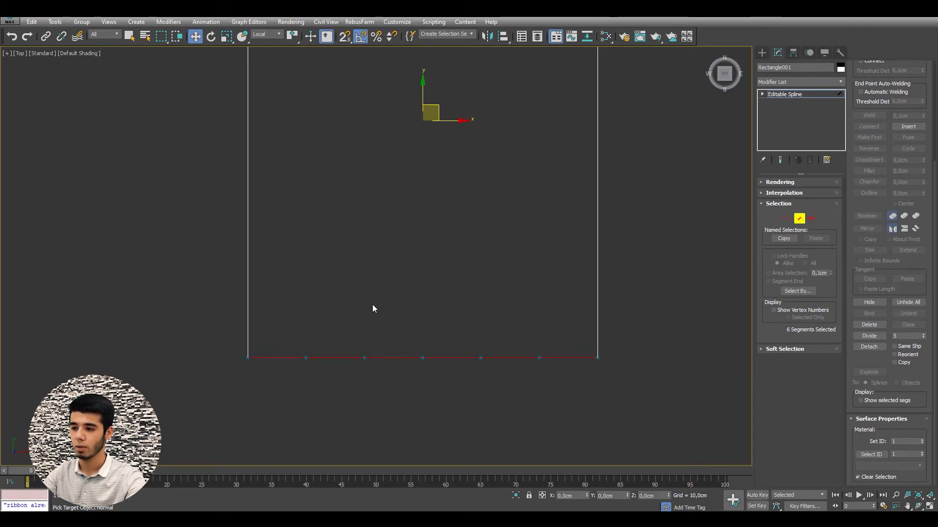
middle_drag(547, 260, 585, 219)
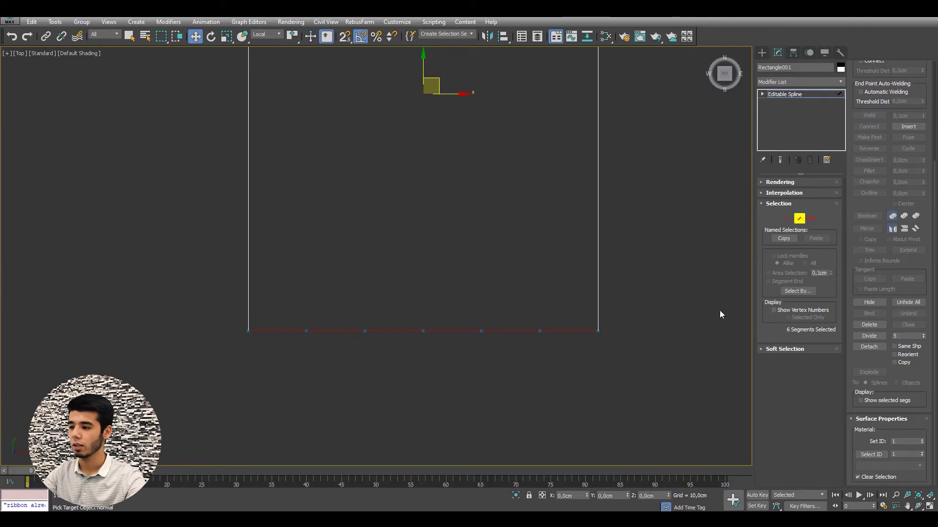
middle_drag(391, 248, 393, 252)
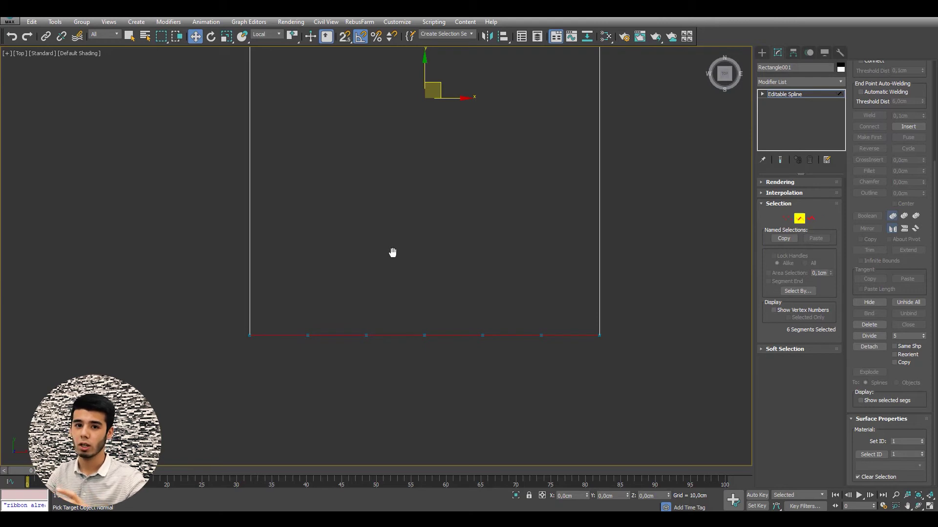
middle_drag(394, 260, 395, 259)
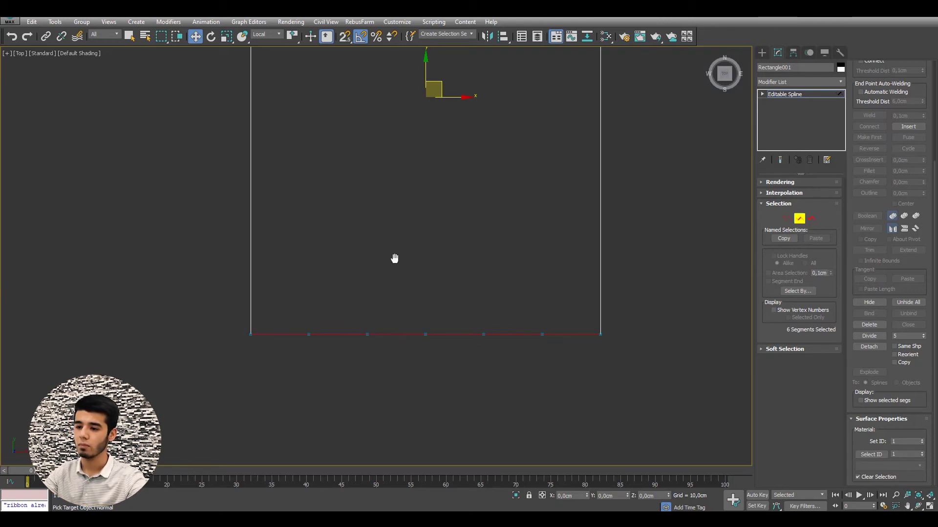
Undo the bottom-edge division and select the bottom-right corner vertex
key(ctrl+z)
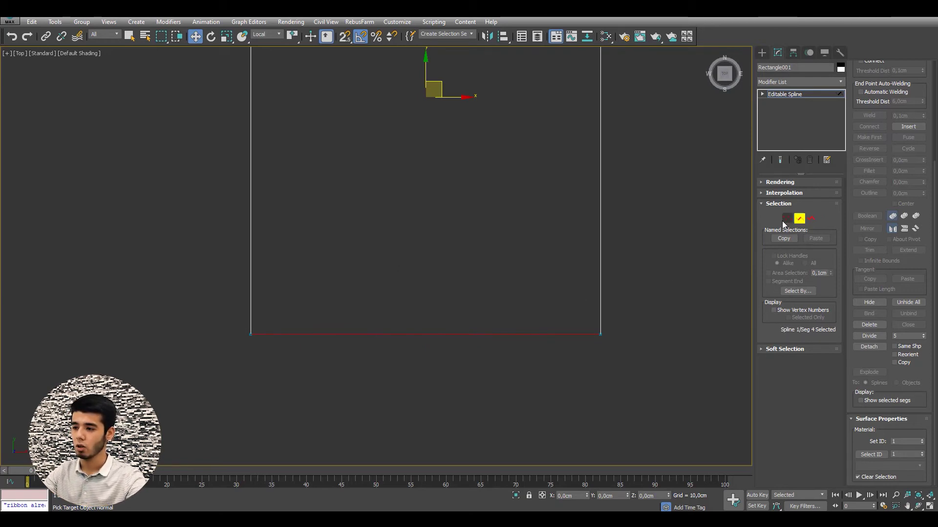
click(786, 220)
drag(488, 306, 627, 376)
drag(188, 283, 308, 360)
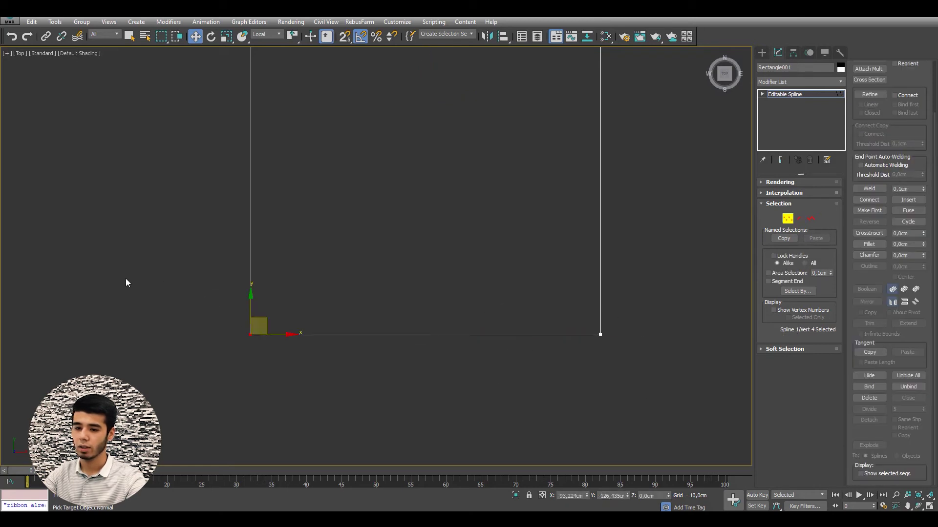
middle_drag(612, 302, 615, 319)
drag(152, 290, 612, 404)
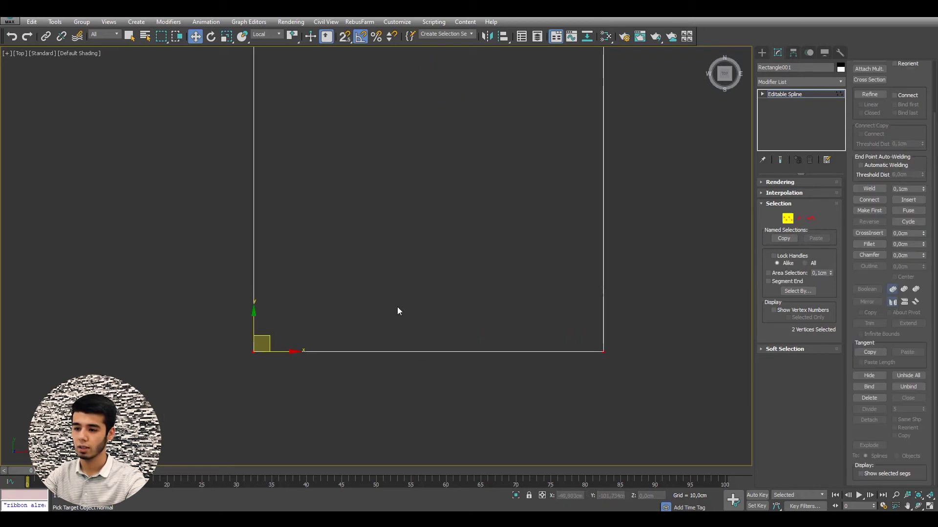
drag(573, 338, 635, 371)
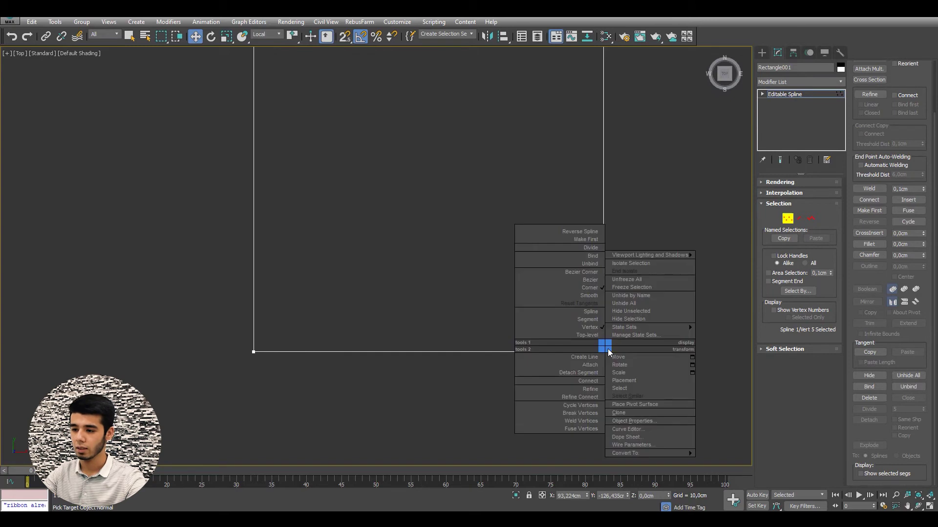
Make the bottom-right vertex a Bezier Corner and drag its tangent handle left
right_click(607, 349)
click(590, 272)
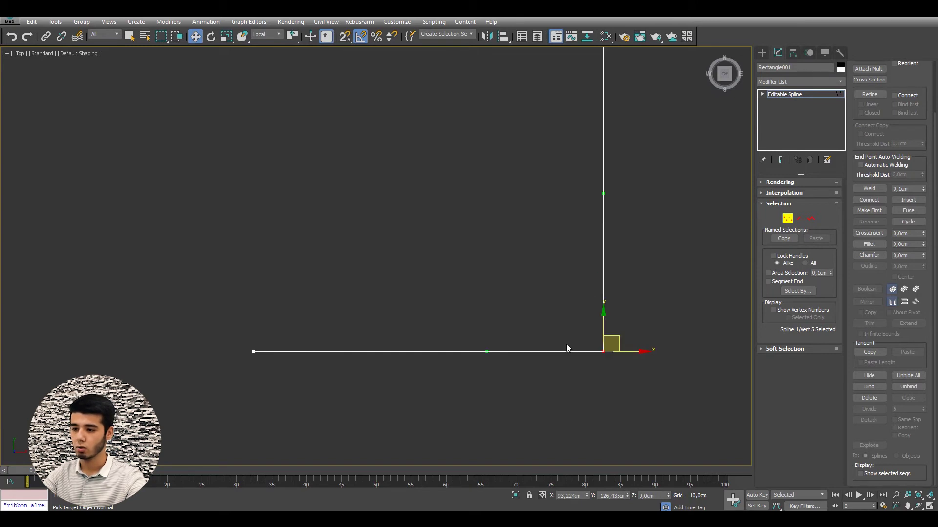
drag(485, 353, 268, 352)
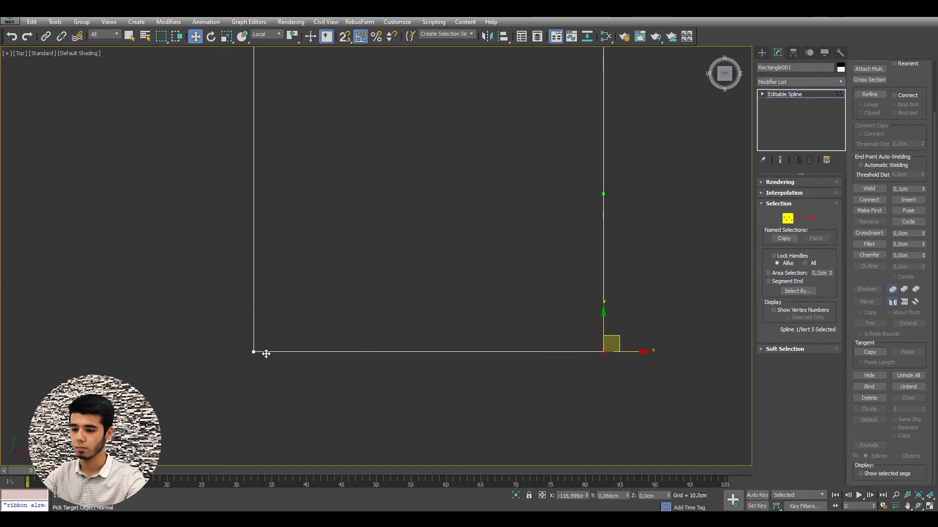
click(799, 218)
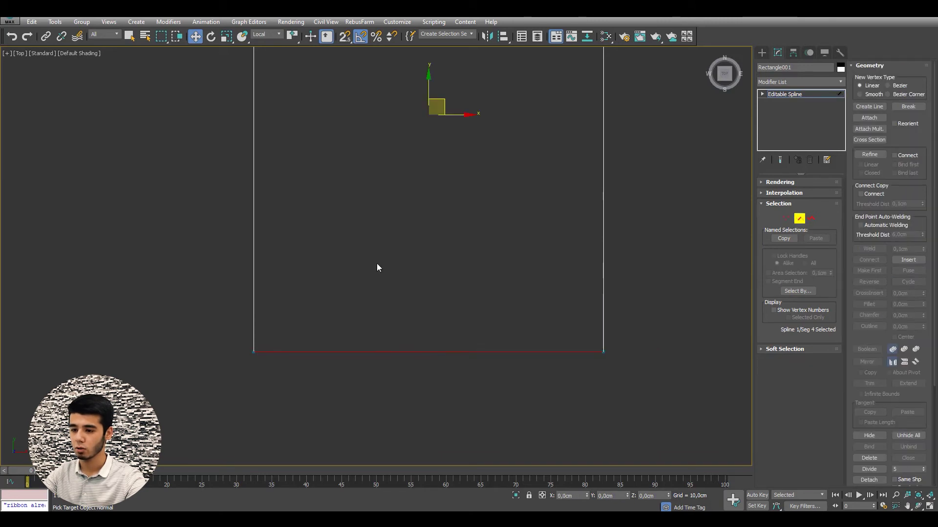
drag(925, 388, 906, 225)
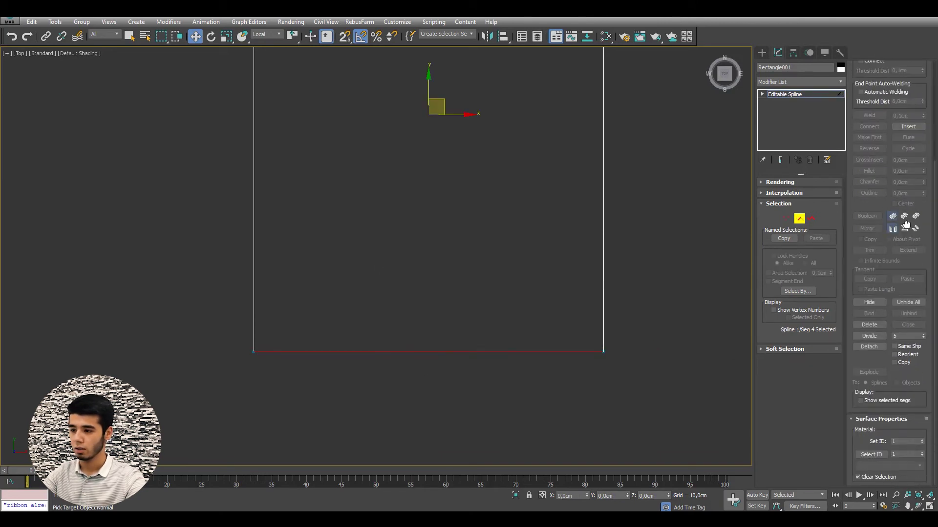
click(877, 336)
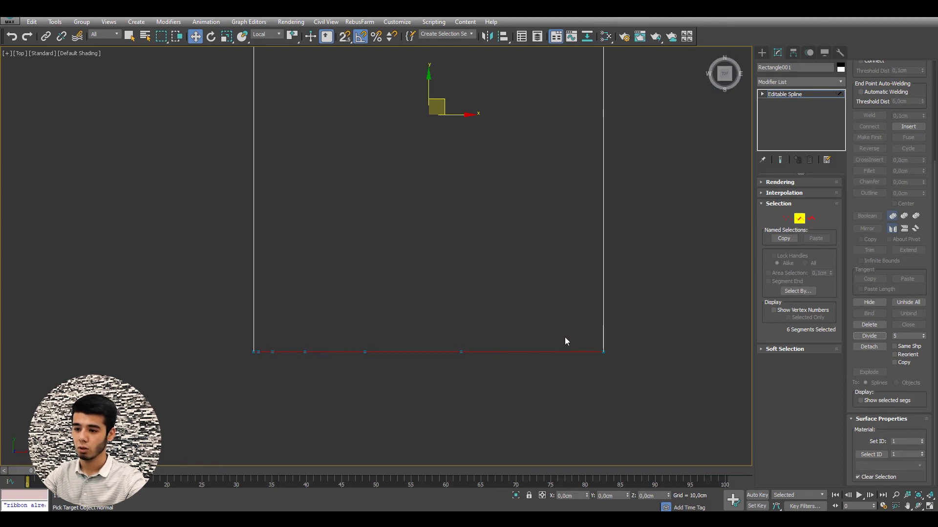
middle_drag(549, 325, 550, 334)
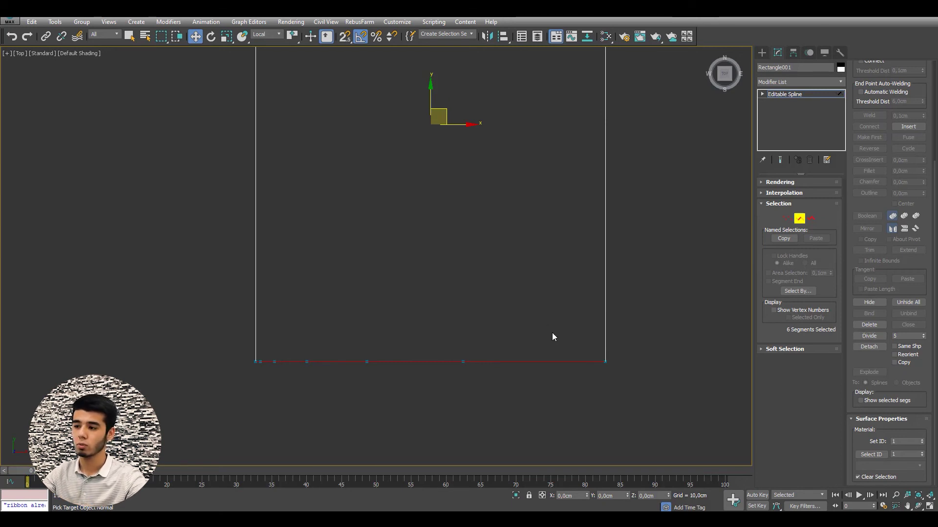
key(ctrl+z)
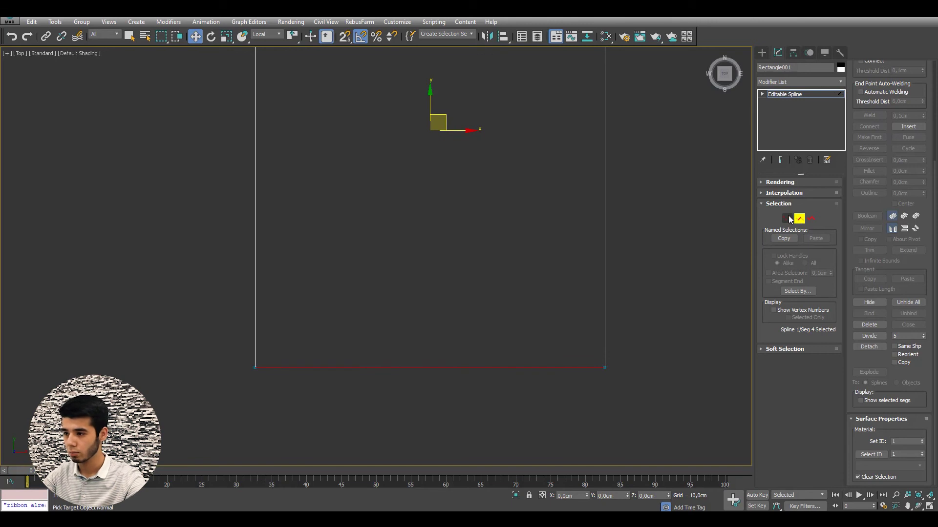
Revert the bottom-right vertex to a plain Corner and select the bottom edge segment
click(788, 218)
right_click(610, 367)
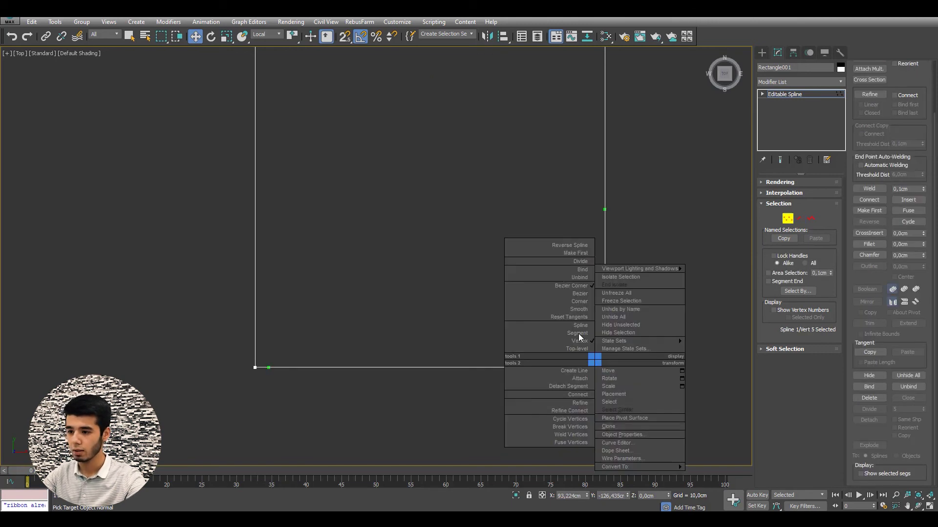
click(582, 303)
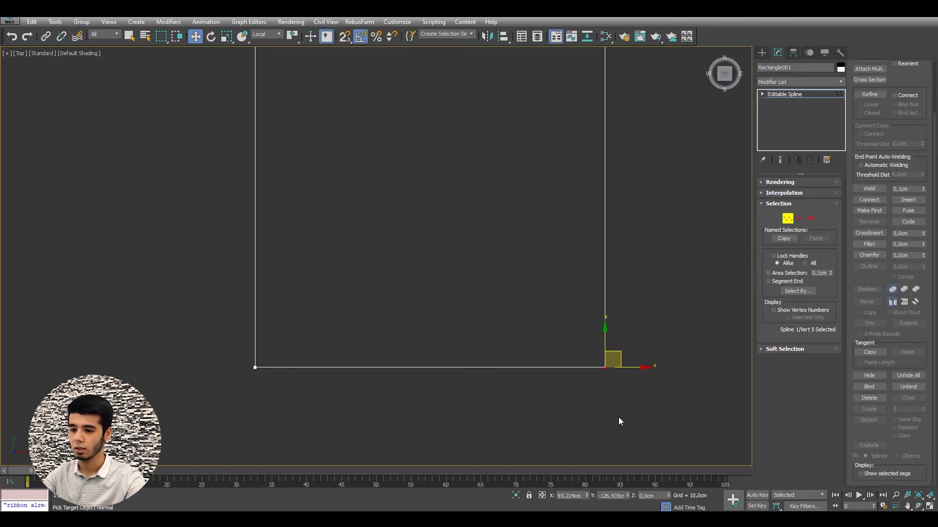
click(799, 218)
drag(536, 241, 438, 486)
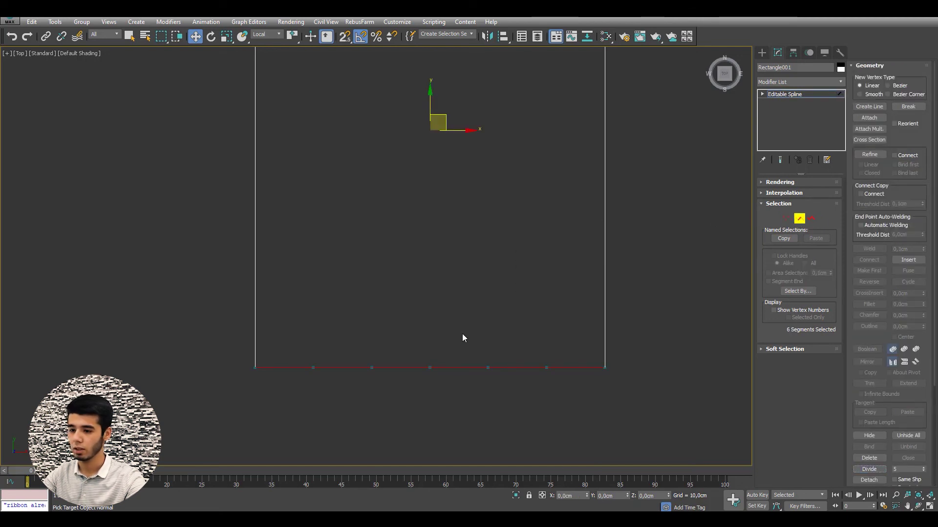
Return Rectangle001 to object level and frame the whole rectangle in the Top view
click(799, 218)
middle_drag(575, 211, 534, 265)
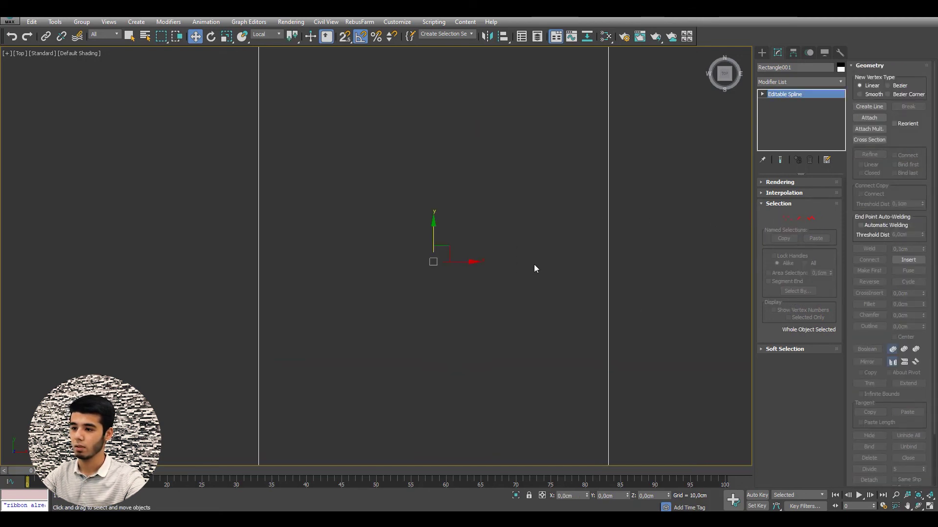
scroll(519, 255, down, 3)
scroll(497, 235, up, 1)
middle_drag(497, 235, 496, 222)
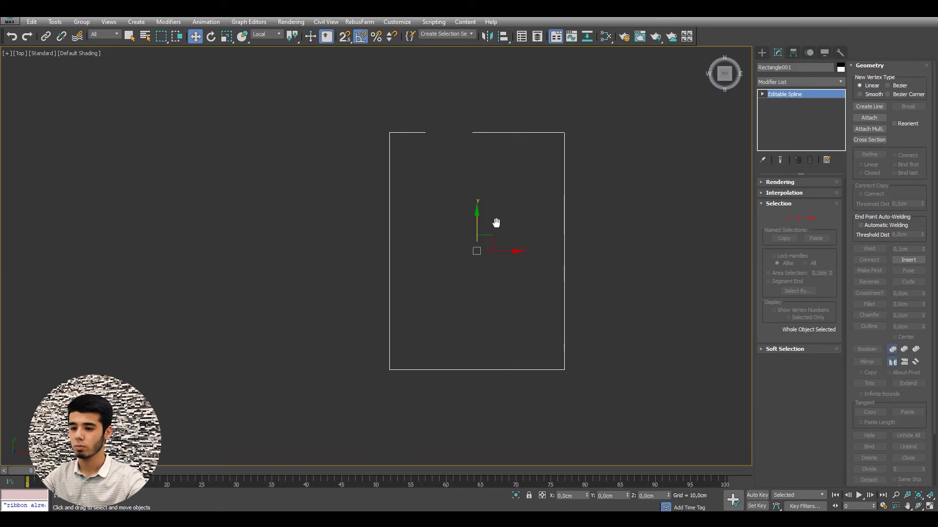
scroll(462, 196, up, 3)
middle_drag(462, 195, 423, 193)
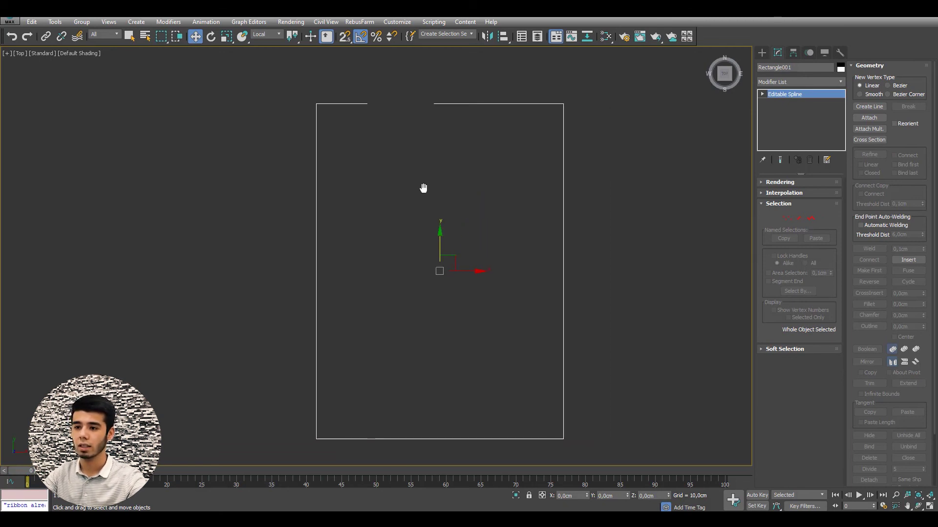